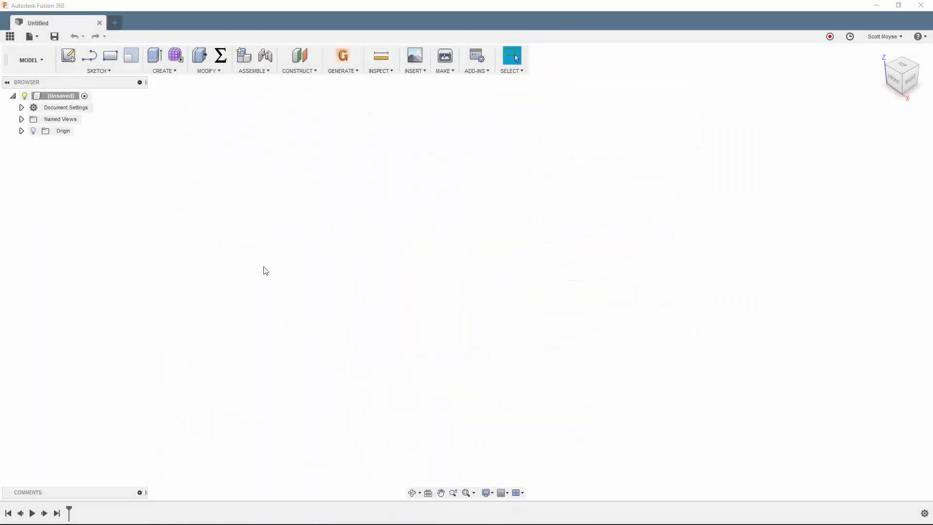
# Create a form and start a T-spline cylinder on the horizontal plane, centred on the origin, with a 40 mm diameter
pyautogui.click(176, 56)
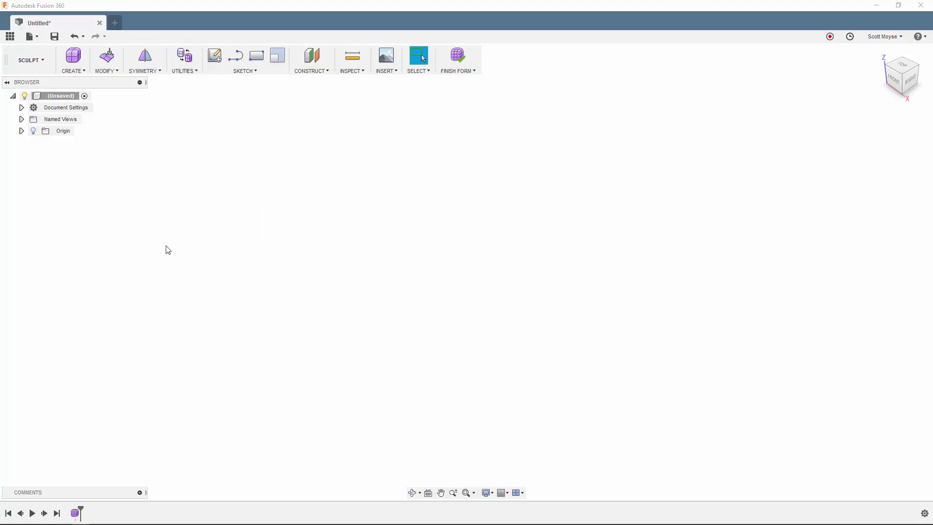
pyautogui.click(77, 72)
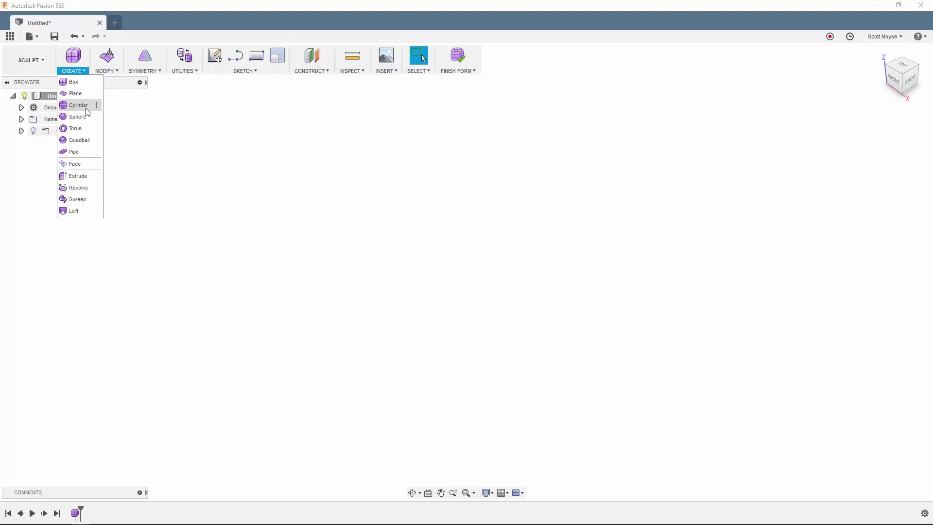
pyautogui.click(87, 108)
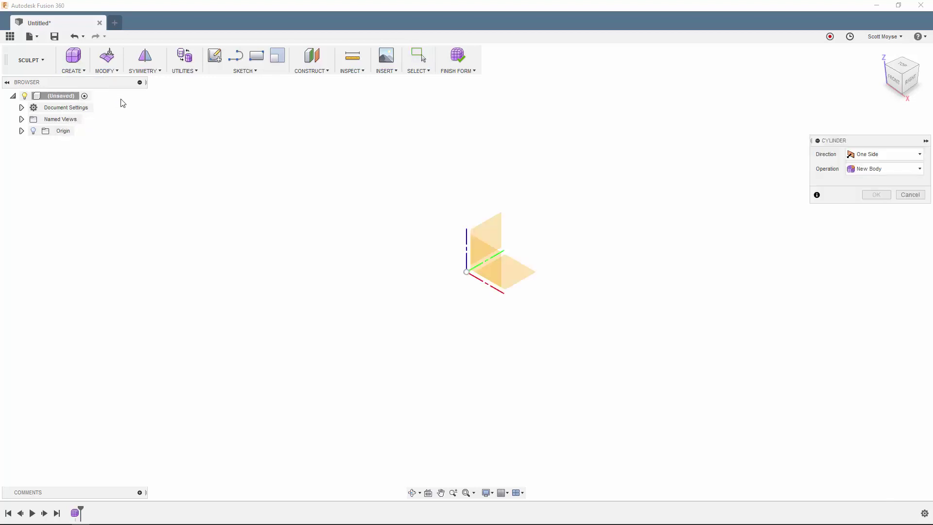
pyautogui.click(495, 221)
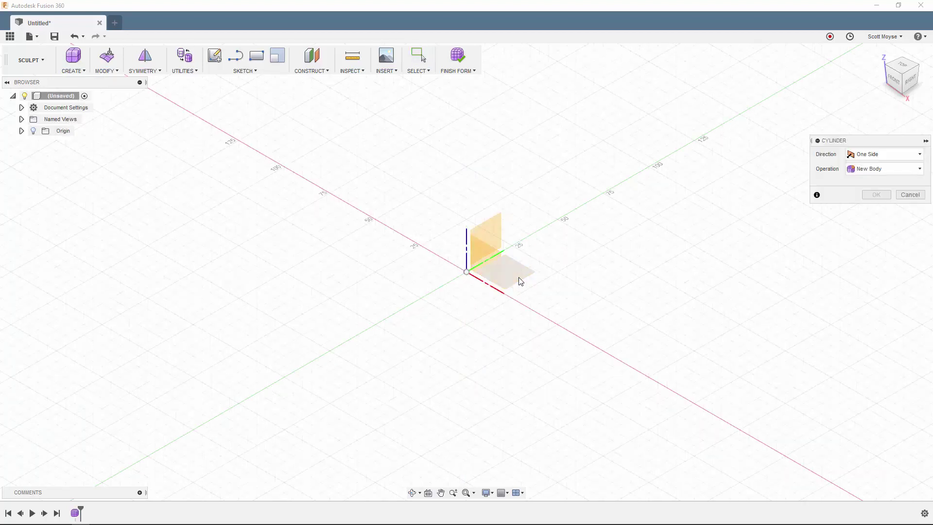
pyautogui.click(467, 271)
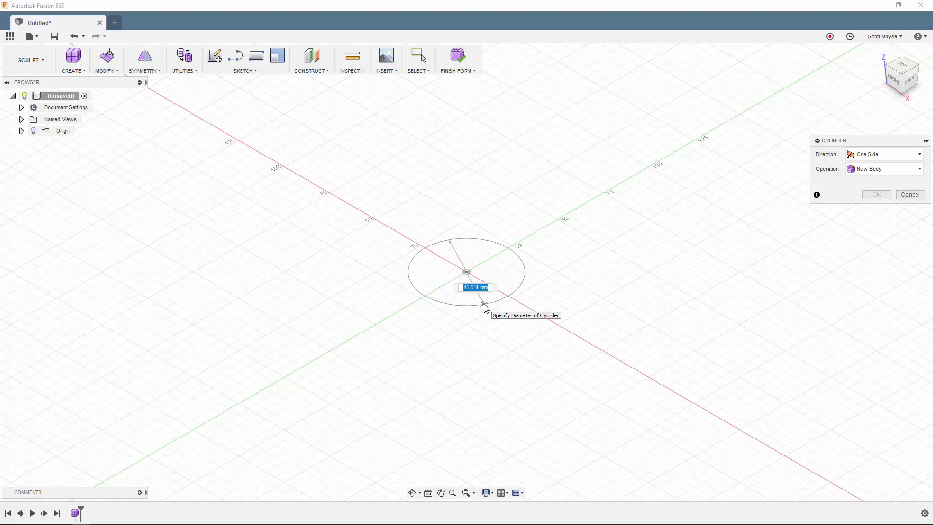
pyautogui.write('40')
pyautogui.press('Tab')
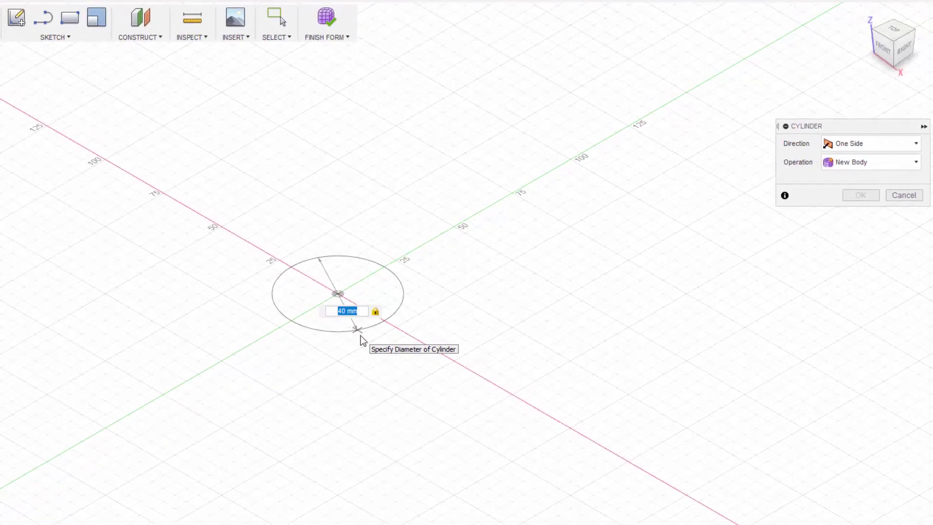
pyautogui.click(362, 340)
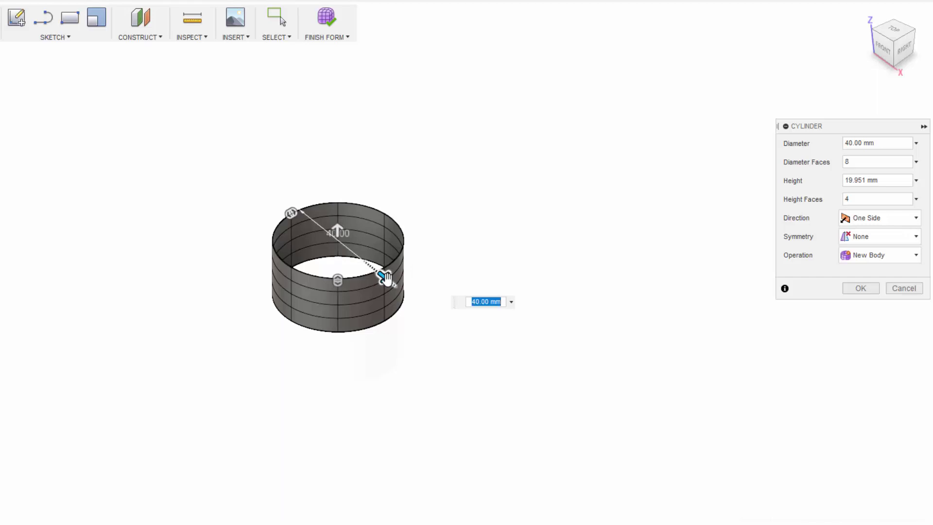
# Set the cylinder's height to 120 mm
pyautogui.moveTo(343, 233); pyautogui.dragTo(355, 3)
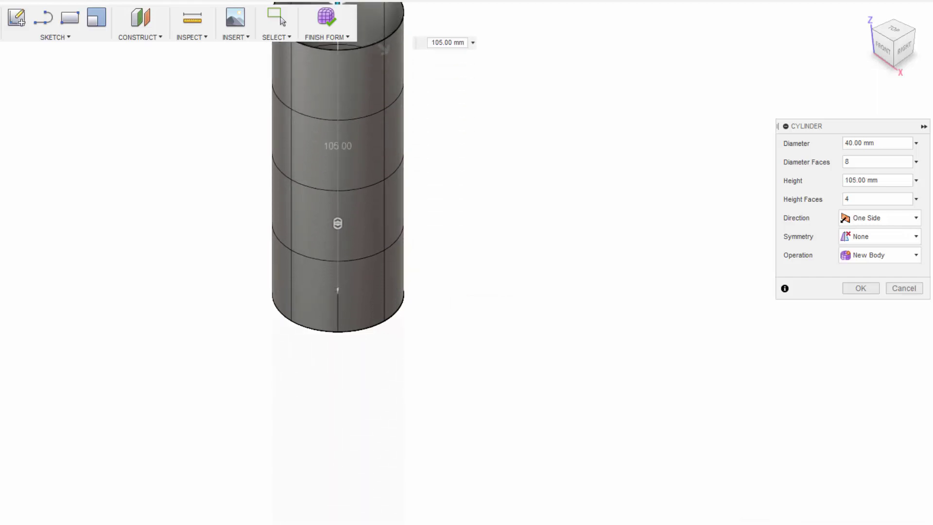
pyautogui.moveTo(438, 115); pyautogui.dragTo(448, 292, button='middle')
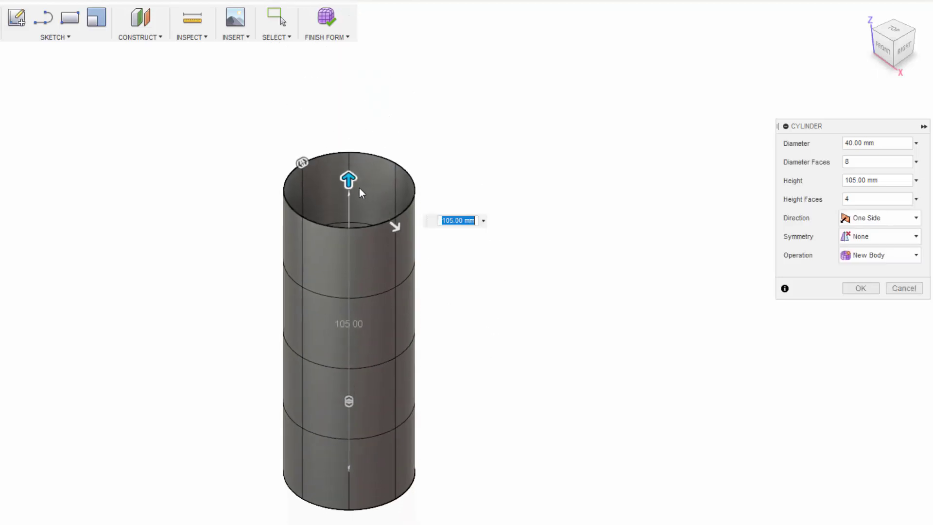
pyautogui.moveTo(350, 181); pyautogui.dragTo(351, 138)
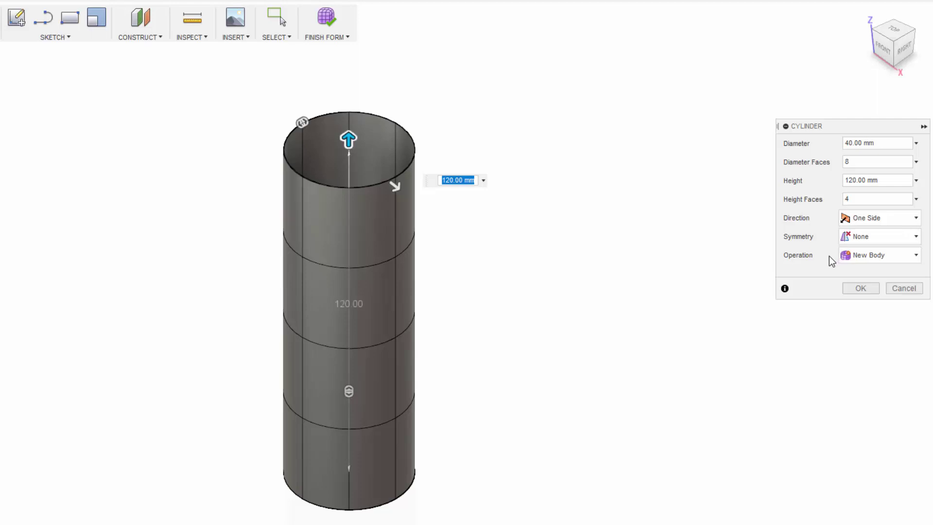
# Give the cylinder mirror symmetry with Length Symmetry and 12 height faces, and create it as a new body
pyautogui.click(851, 238)
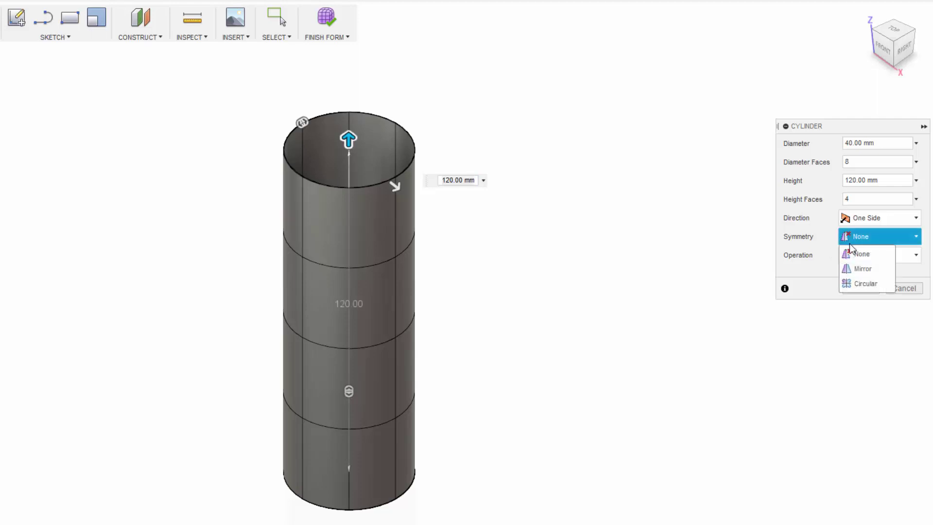
pyautogui.click(856, 268)
pyautogui.click(850, 255)
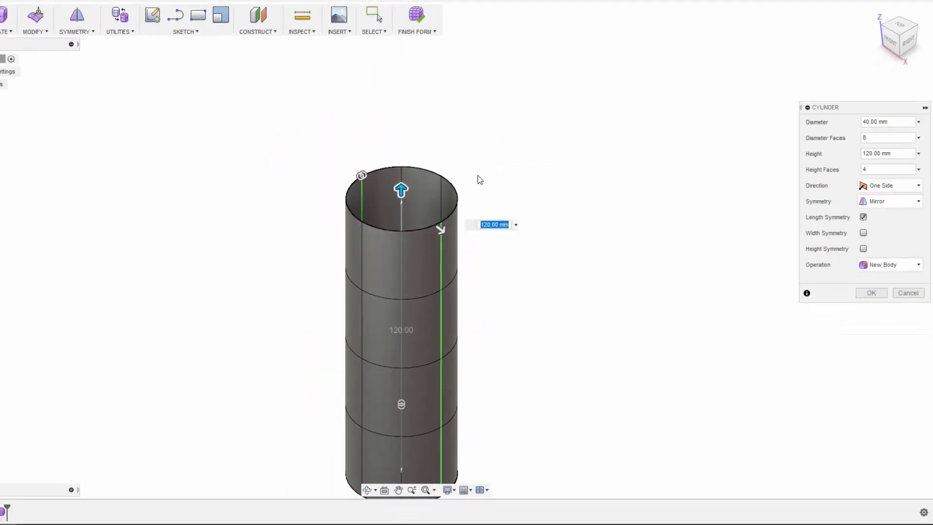
pyautogui.moveTo(421, 362); pyautogui.dragTo(407, 293)
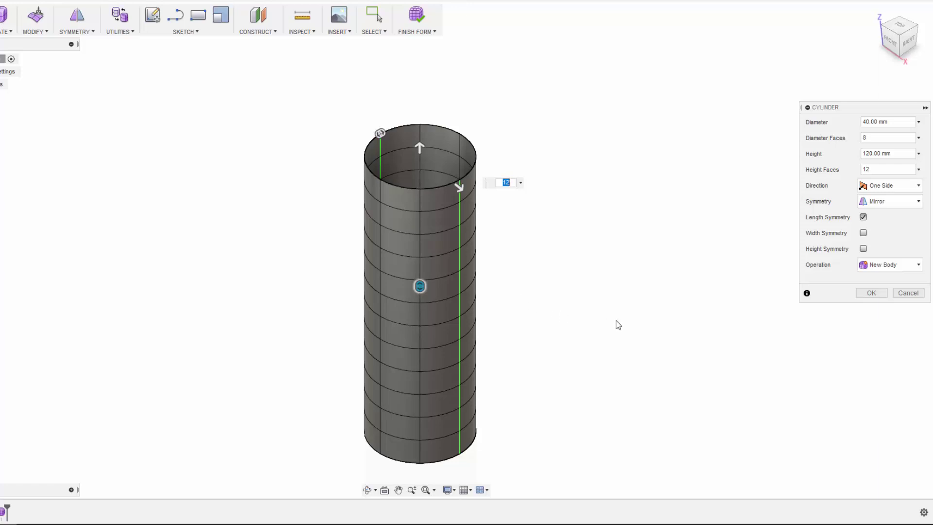
pyautogui.click(871, 293)
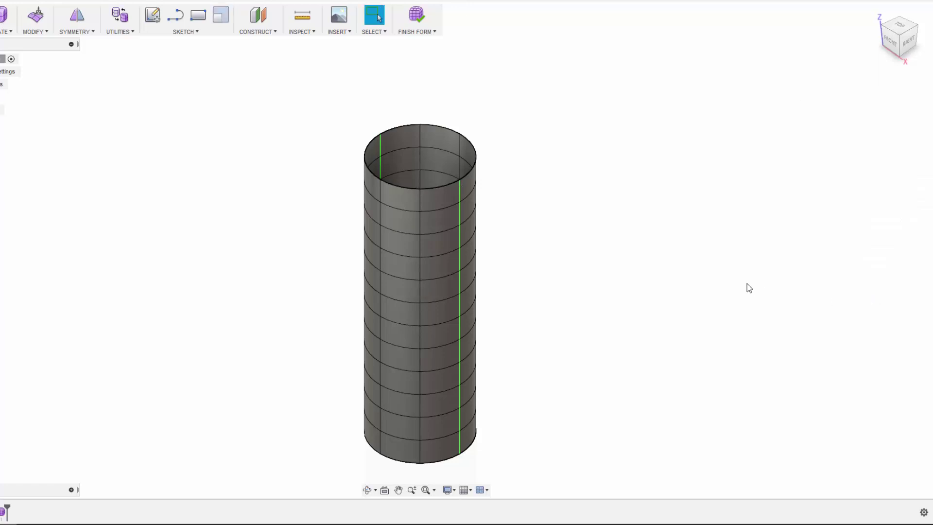
# From the front, try selecting an edge, a face and a vertex near the cylinder's upper end, and clear the selection
pyautogui.click(890, 43)
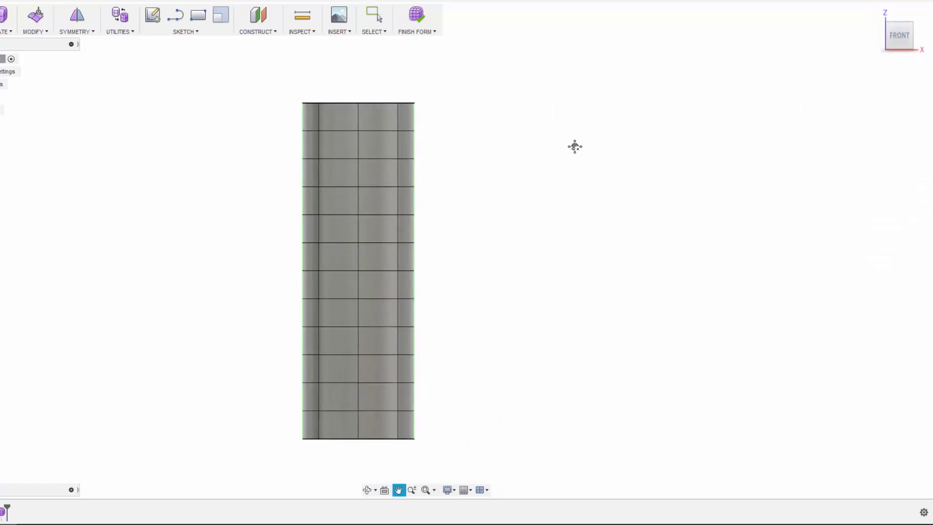
pyautogui.click(377, 130)
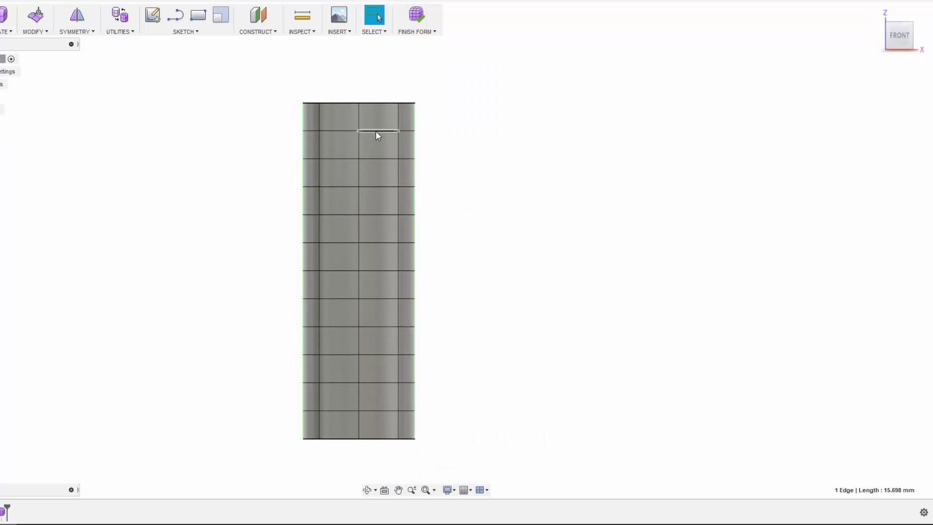
pyautogui.click(384, 144)
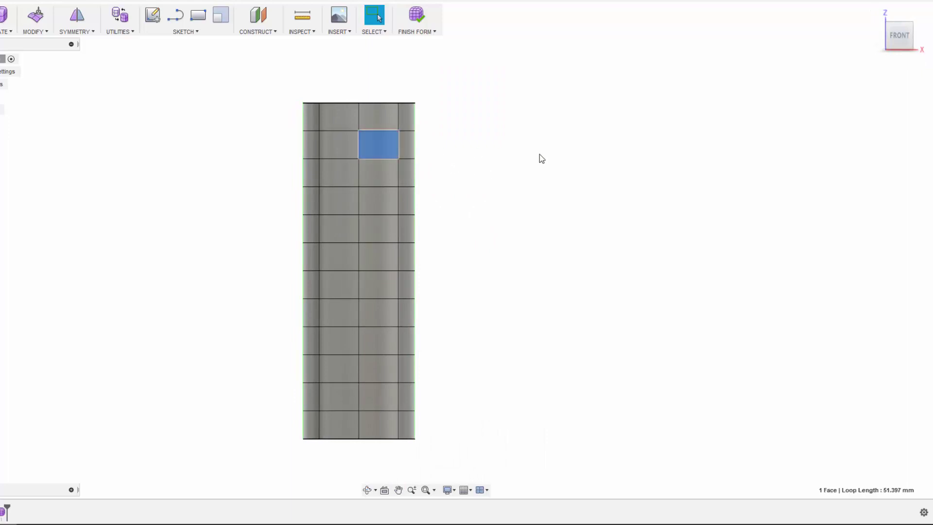
pyautogui.click(398, 159)
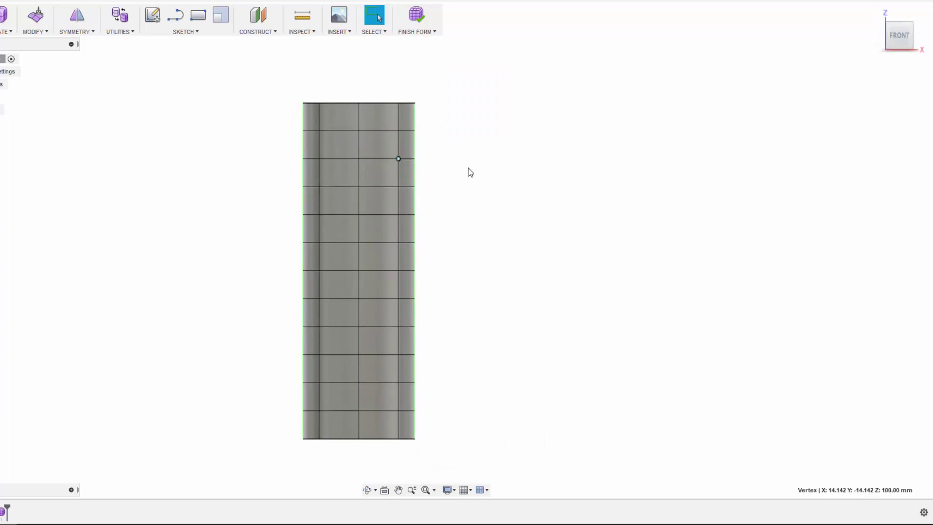
pyautogui.click(471, 177)
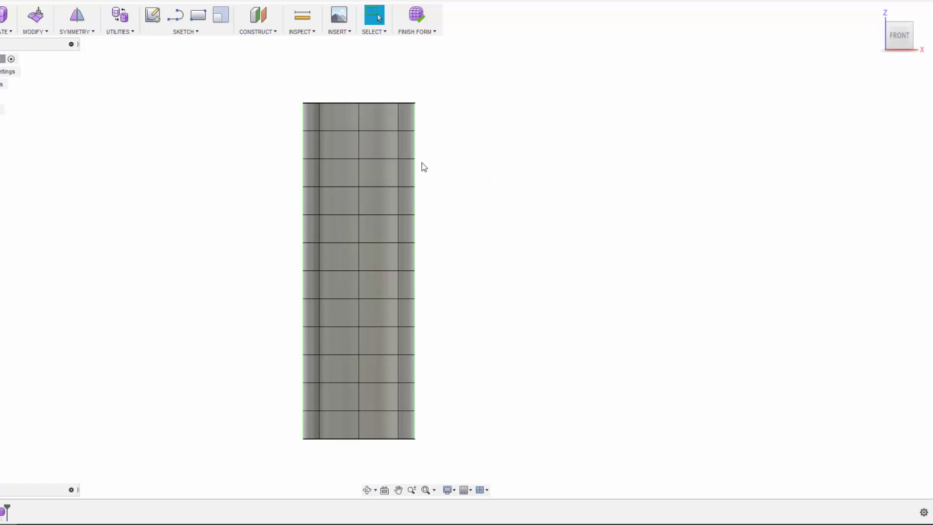
# Use Edit Form to move four alternate vertices on the cylinder's +X symmetry line (Z 90, 70, 50 and 30 mm) inward by 5 mm
pyautogui.click(414, 187)
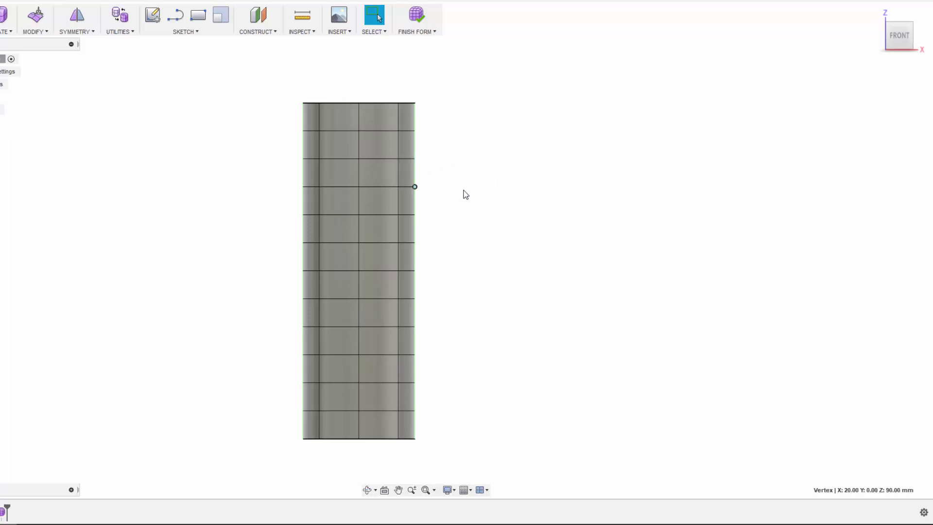
pyautogui.keyDown('shift'); pyautogui.click(414, 242); pyautogui.keyUp('shift')
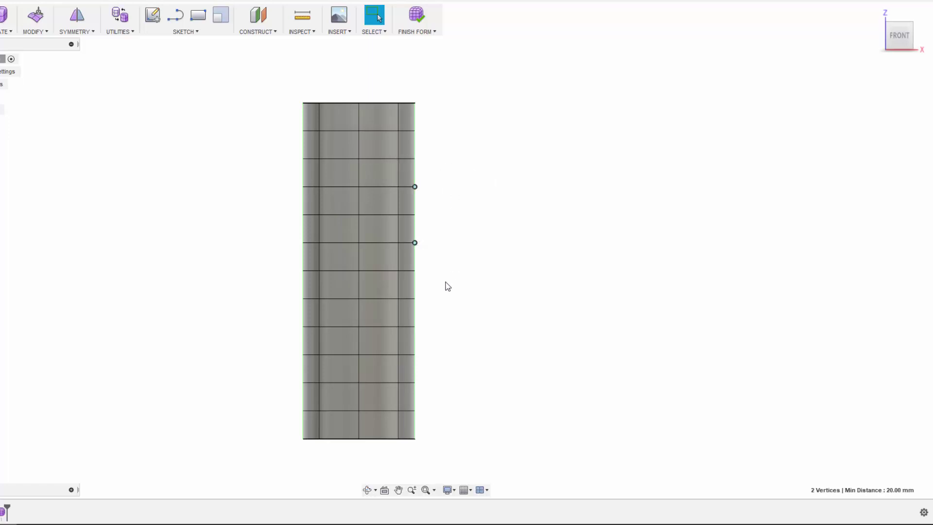
pyautogui.keyDown('shift'); pyautogui.click(415, 299); pyautogui.keyUp('shift')
pyautogui.keyDown('shift'); pyautogui.click(415, 355); pyautogui.keyUp('shift')
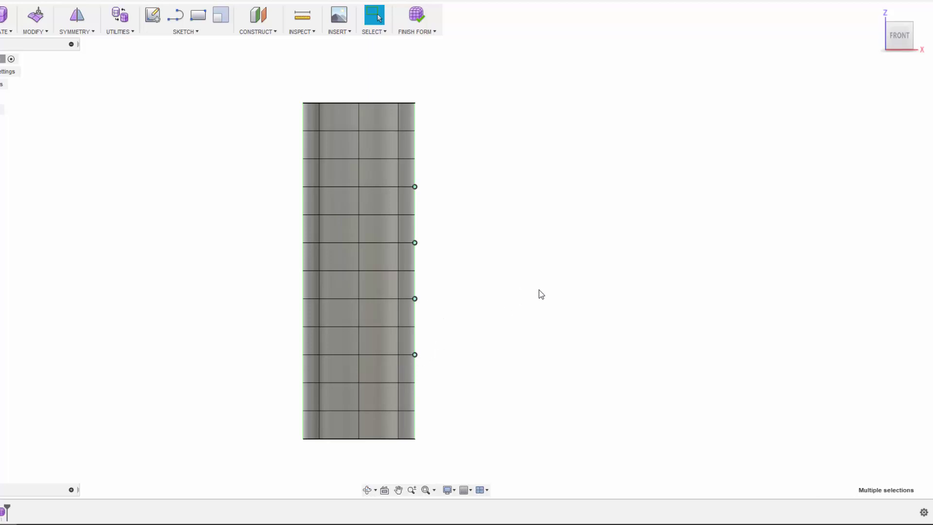
pyautogui.rightClick(508, 197)
pyautogui.click(550, 185)
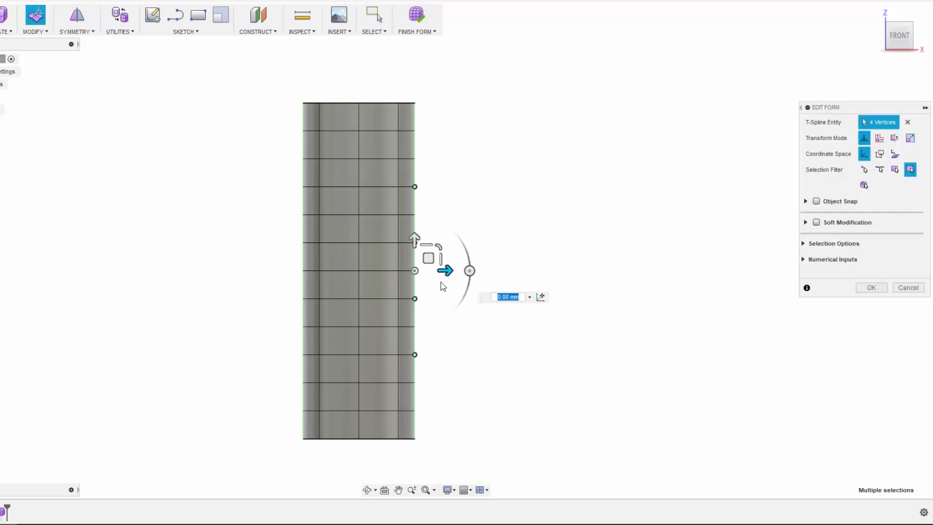
pyautogui.moveTo(446, 271); pyautogui.dragTo(420, 270)
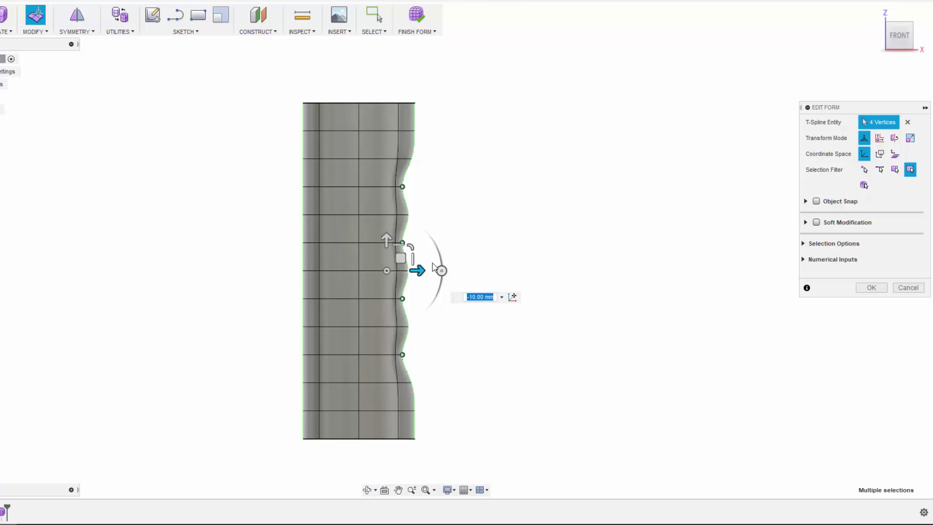
pyautogui.moveTo(422, 270); pyautogui.dragTo(444, 263)
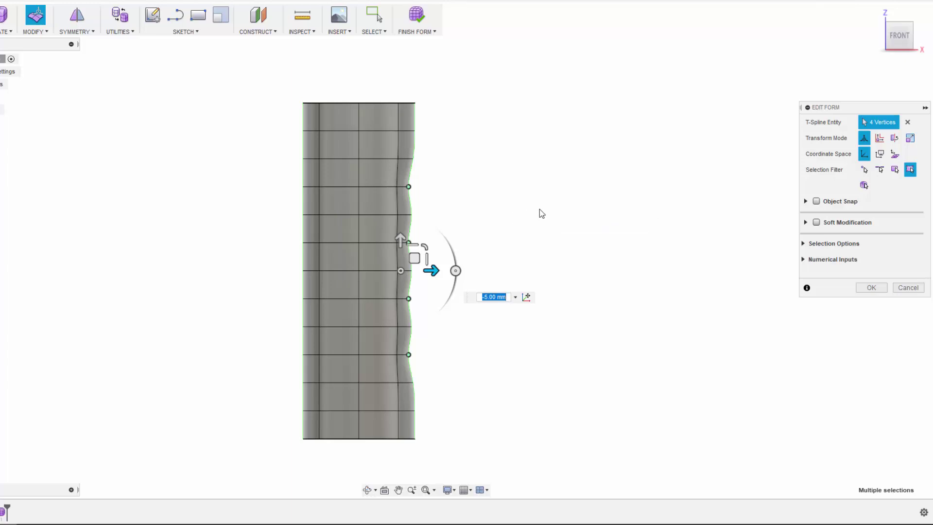
# Add the four neighbouring front vertices at the same heights to the selection and move all eight inward another 5 mm along X
pyautogui.keyDown('shift'); pyautogui.moveTo(539, 212); pyautogui.dragTo(494, 225, button='middle'); pyautogui.keyUp('shift')
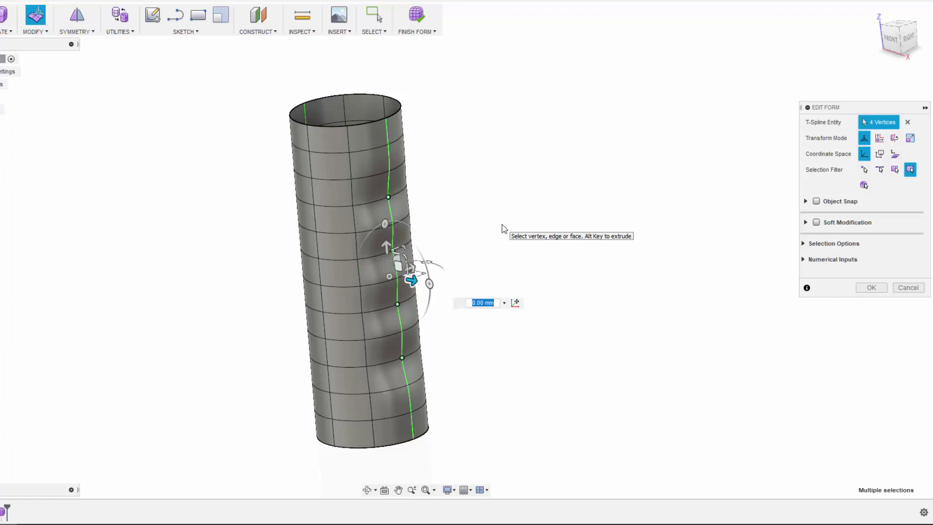
pyautogui.keyDown('shift'); pyautogui.click(353, 206); pyautogui.keyUp('shift')
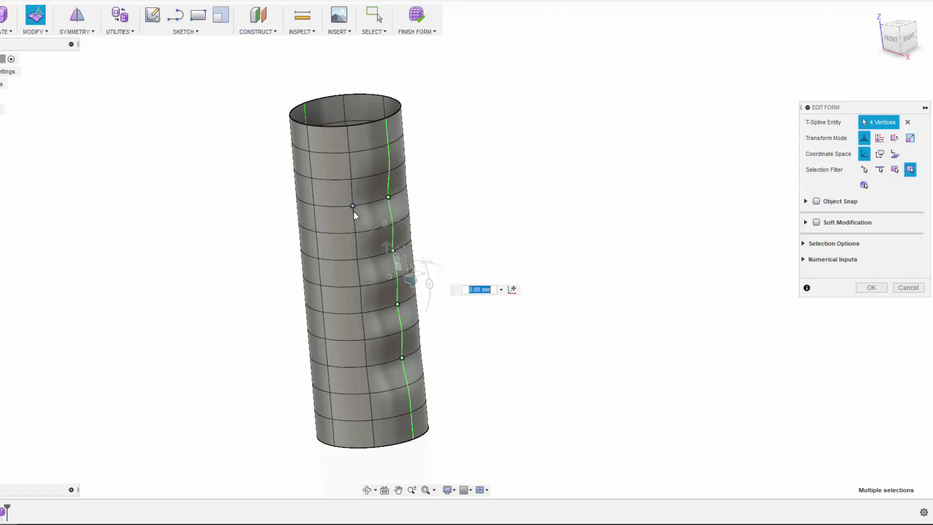
pyautogui.keyDown('shift'); pyautogui.click(357, 259); pyautogui.keyUp('shift')
pyautogui.keyDown('shift'); pyautogui.click(362, 313); pyautogui.keyUp('shift')
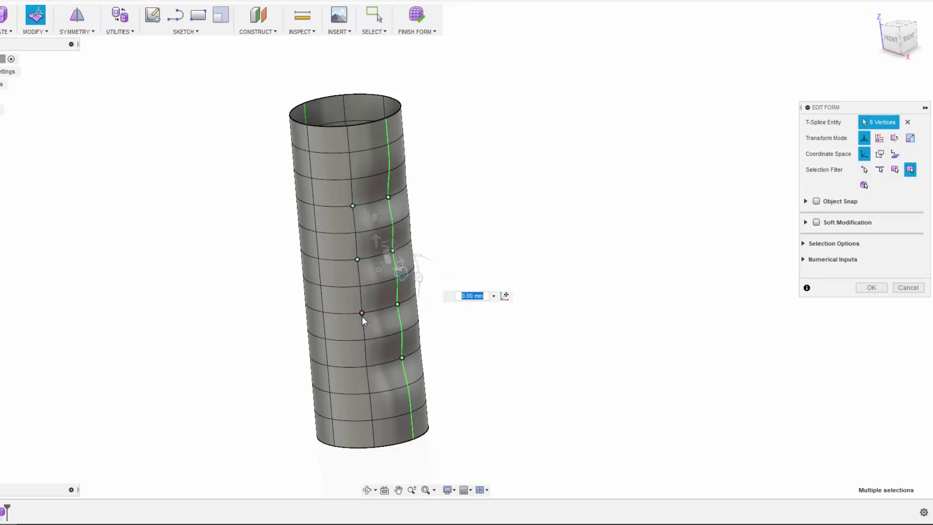
pyautogui.keyDown('shift'); pyautogui.click(366, 368); pyautogui.keyUp('shift')
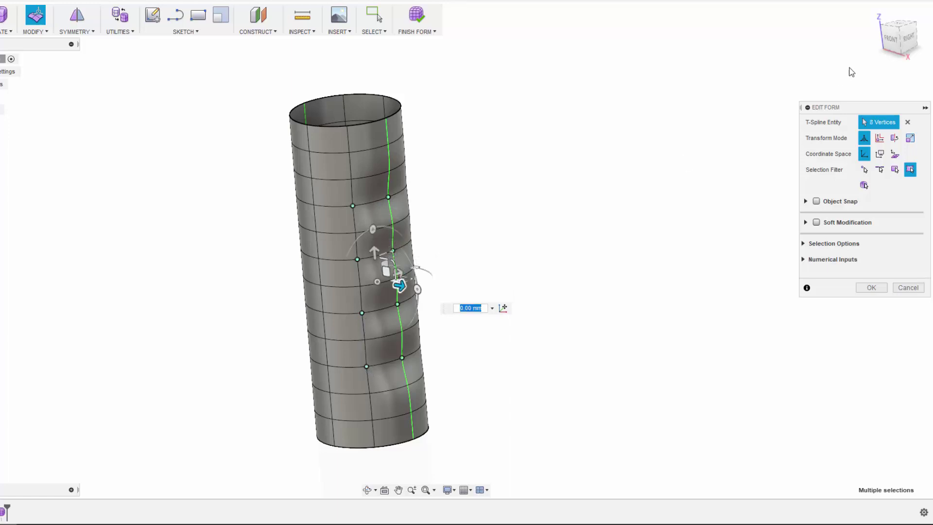
pyautogui.click(891, 41)
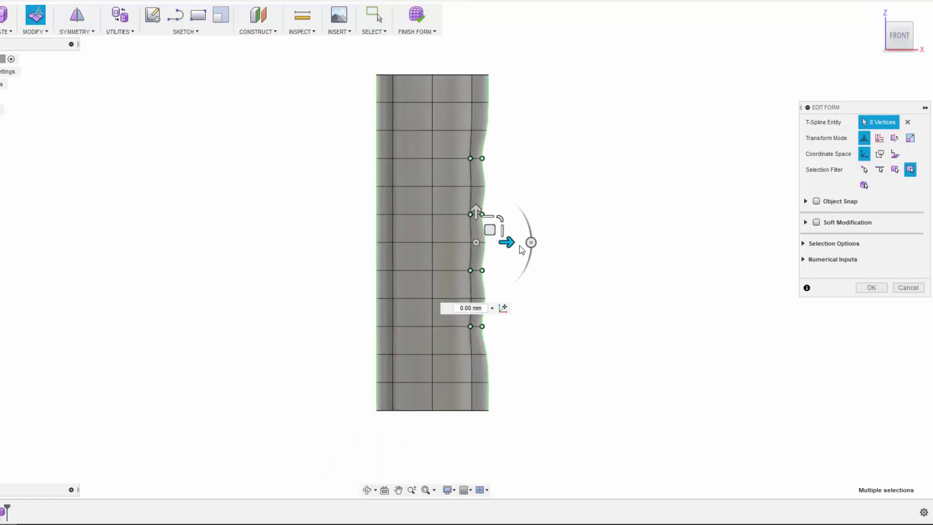
pyautogui.moveTo(505, 241); pyautogui.dragTo(494, 241)
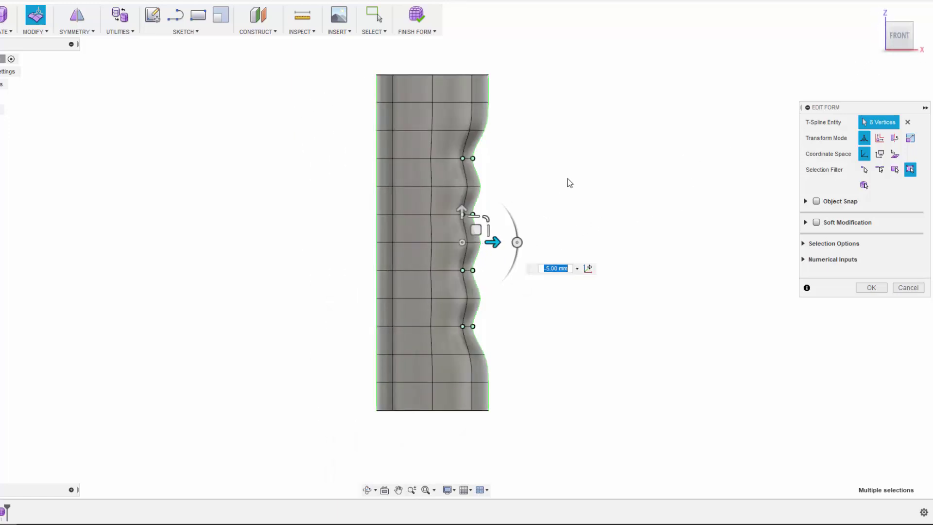
pyautogui.click(609, 181)
# Select the four horizontal front edges beside the finger grooves at the groove heights and, in Local Per Entity space, move them inward by -3 mm
pyautogui.keyDown('shift'); pyautogui.moveTo(609, 180); pyautogui.dragTo(448, 202, button='middle'); pyautogui.keyUp('shift')
pyautogui.keyDown('shift'); pyautogui.moveTo(402, 179); pyautogui.dragTo(484, 224, button='middle'); pyautogui.keyUp('shift')
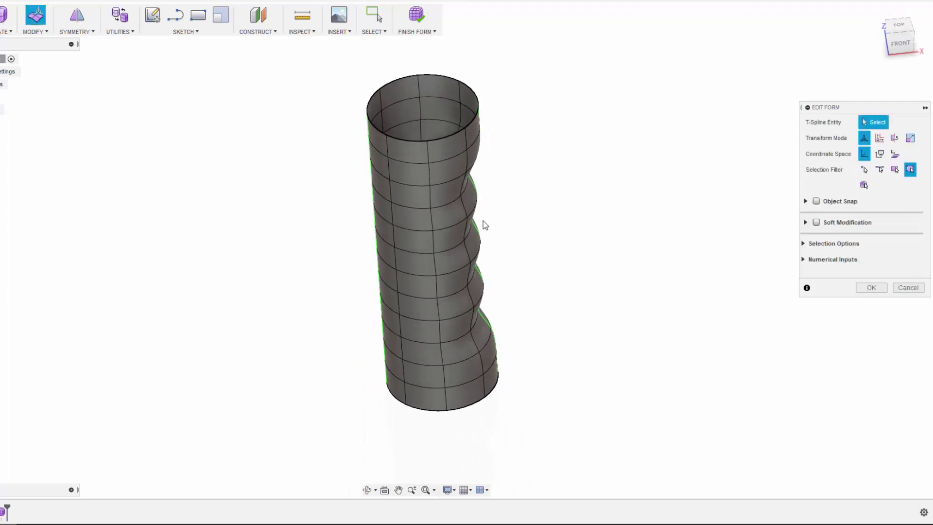
pyautogui.click(447, 200)
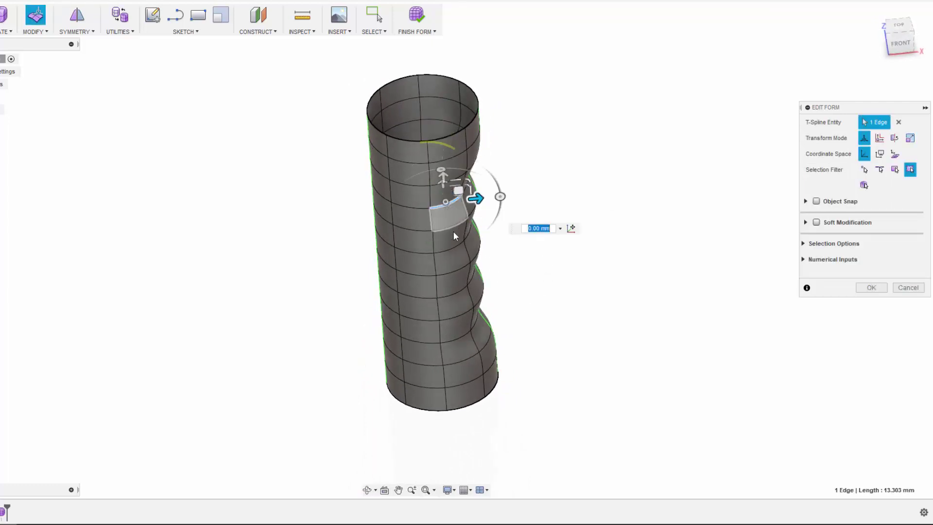
pyautogui.keyDown('shift'); pyautogui.click(450, 251); pyautogui.keyUp('shift')
pyautogui.keyDown('shift'); pyautogui.click(450, 295); pyautogui.keyUp('shift')
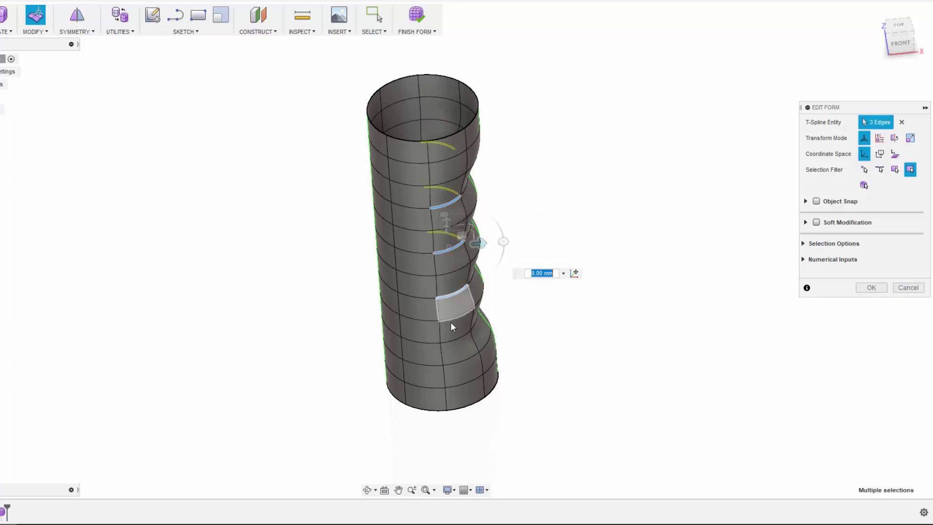
pyautogui.keyDown('shift'); pyautogui.click(452, 339); pyautogui.keyUp('shift')
pyautogui.moveTo(610, 296); pyautogui.dragTo(531, 306, button='middle')
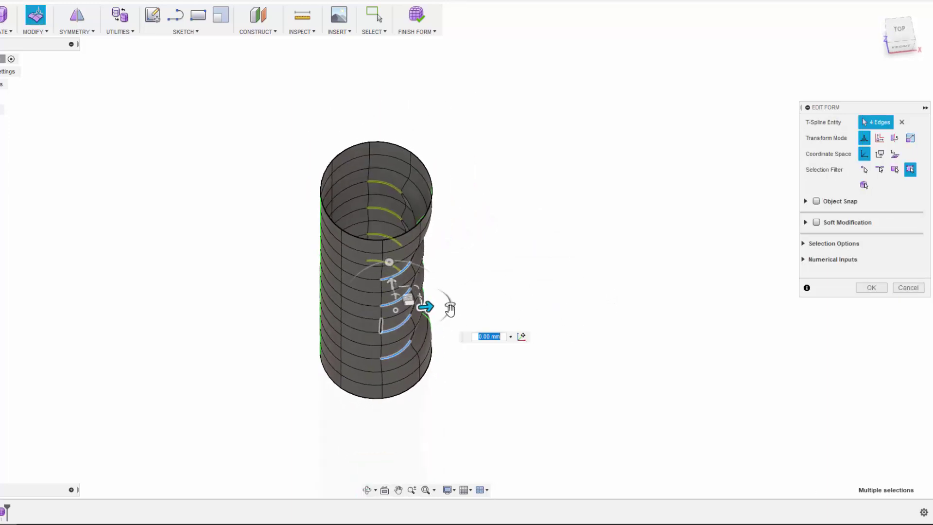
pyautogui.moveTo(469, 310); pyautogui.dragTo(462, 315, button='middle')
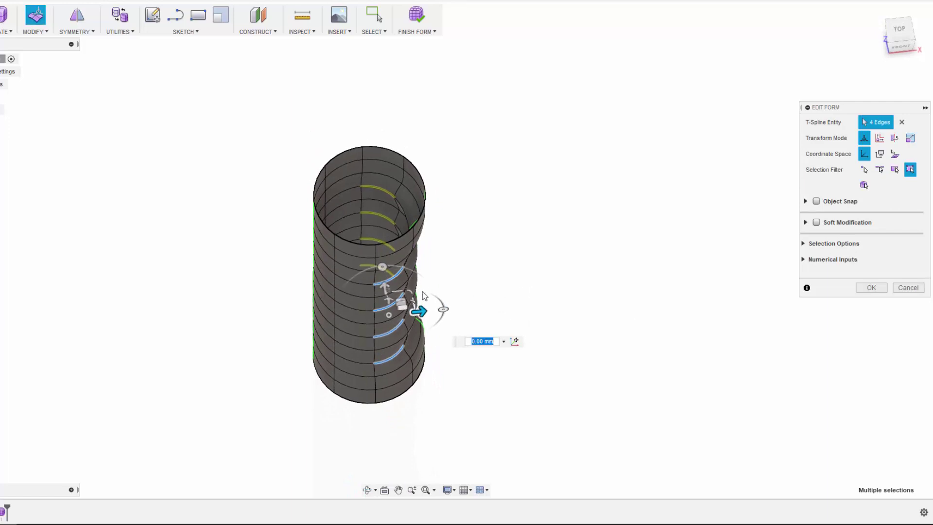
pyautogui.click(894, 154)
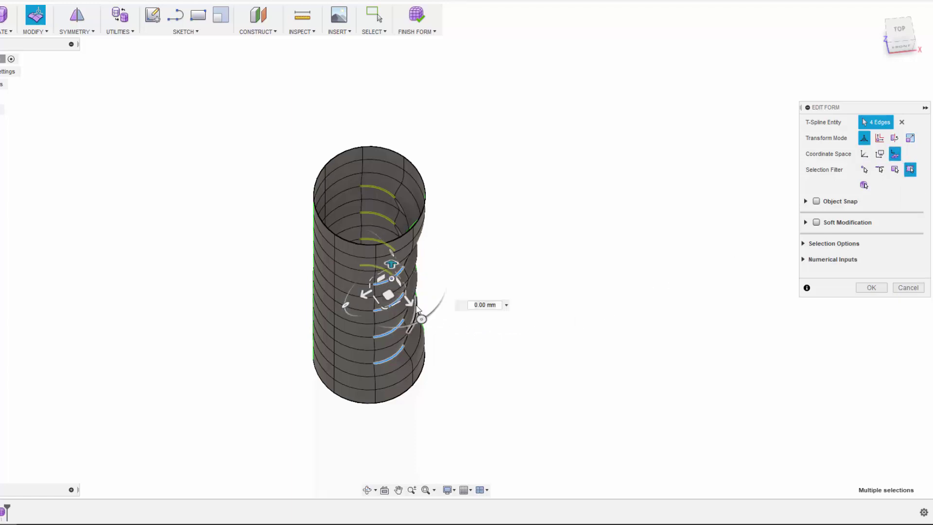
pyautogui.click(409, 301)
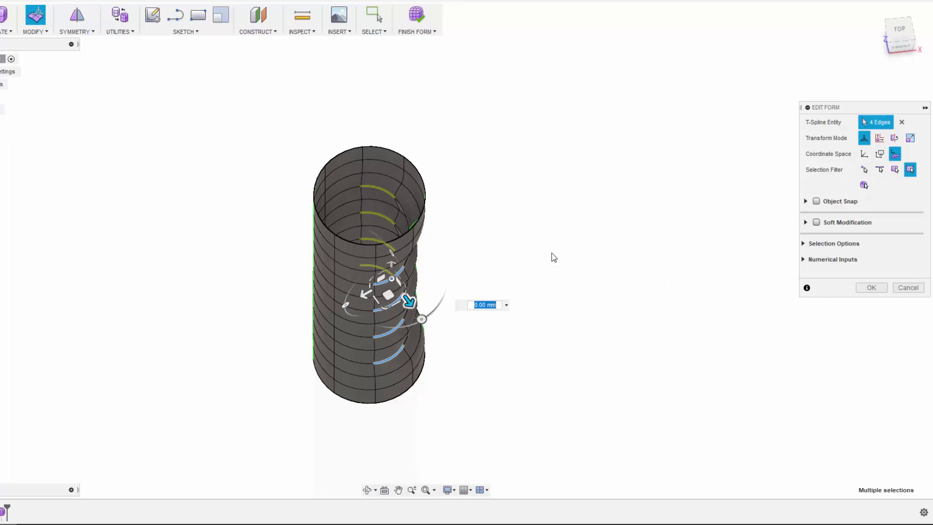
pyautogui.keyDown('shift'); pyautogui.moveTo(551, 252); pyautogui.dragTo(554, 267, button='middle'); pyautogui.keyUp('shift')
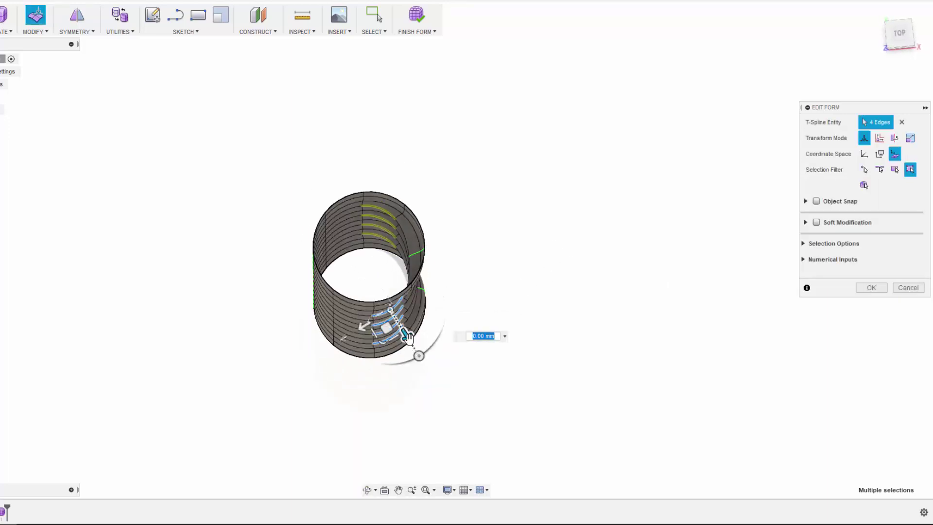
pyautogui.moveTo(407, 336)
pyautogui.mouseDown()
pyautogui.moveTo(406, 323)
pyautogui.moveTo(407, 333)
pyautogui.mouseUp()
pyautogui.write('-')
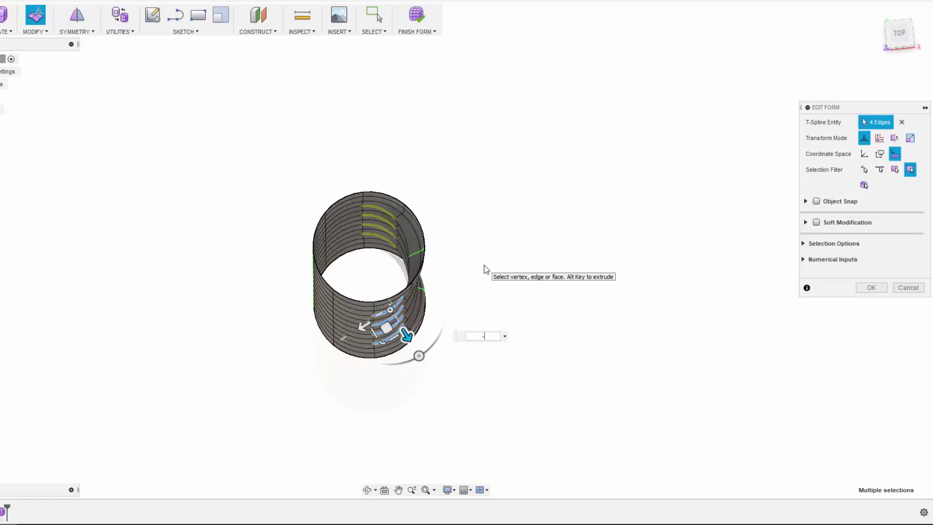
pyautogui.write('3')
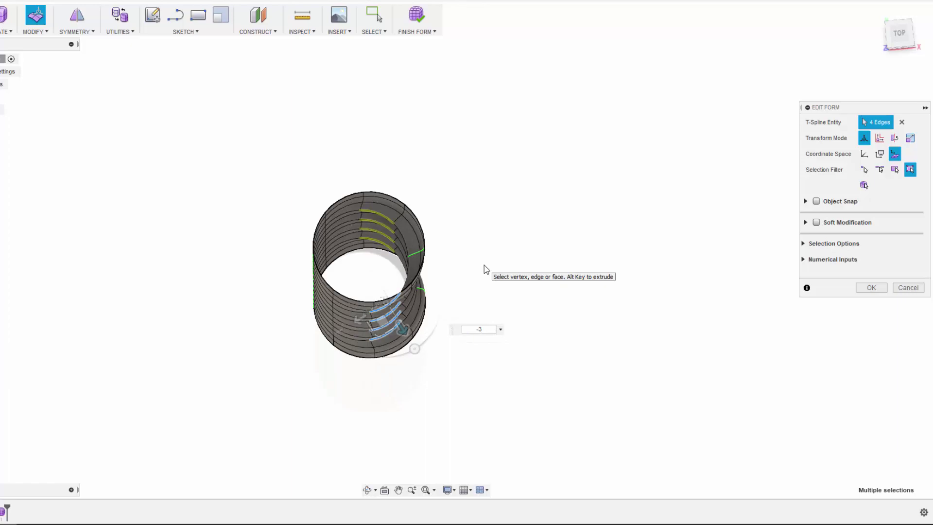
pyautogui.keyDown('shift'); pyautogui.moveTo(484, 264); pyautogui.dragTo(459, 214, button='middle'); pyautogui.keyUp('shift')
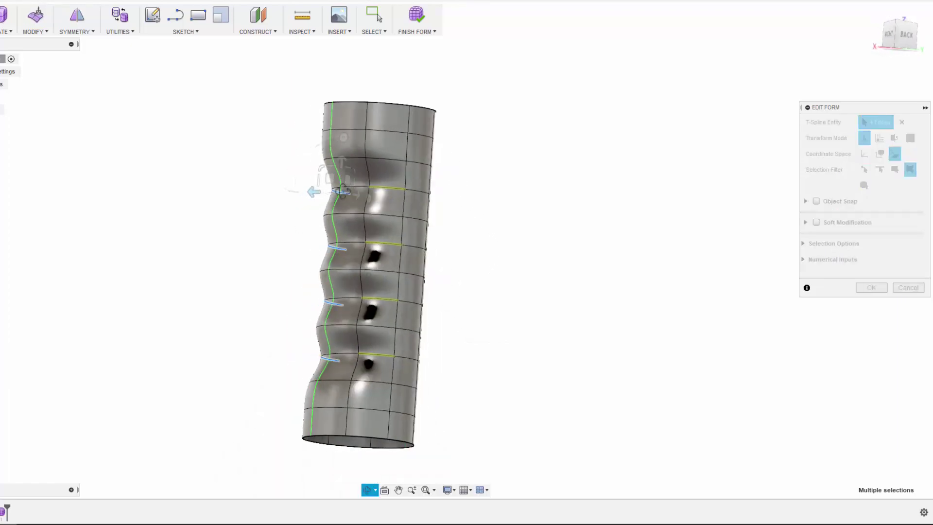
pyautogui.keyDown('shift'); pyautogui.moveTo(343, 190); pyautogui.dragTo(500, 304, button='middle'); pyautogui.keyUp('shift')
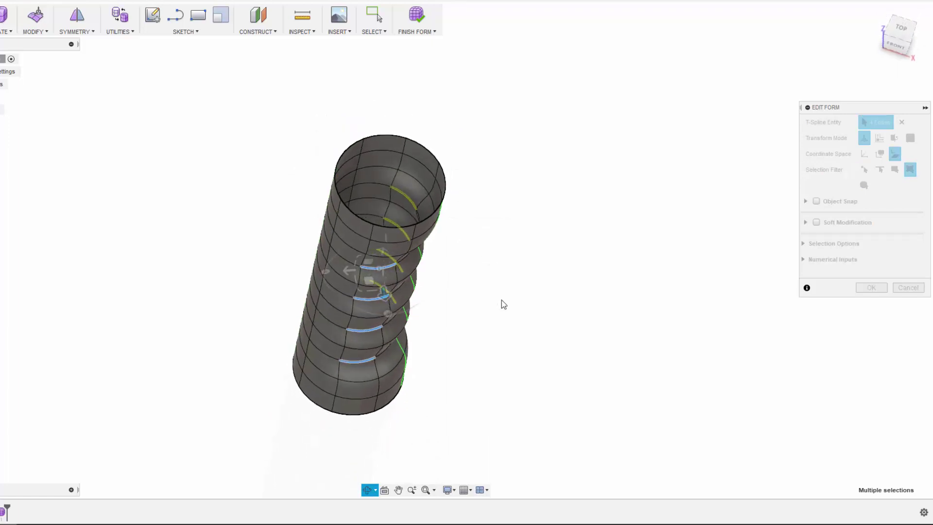
pyautogui.keyDown('shift'); pyautogui.moveTo(559, 246); pyautogui.dragTo(478, 325, button='middle'); pyautogui.keyUp('shift')
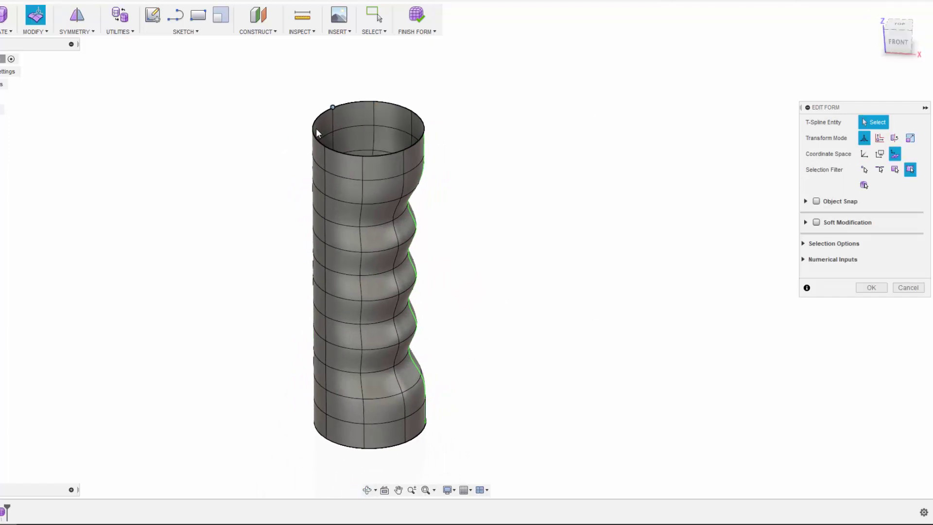
# Select the cylinder's upper rim loop and, in World Space, extrude it inward twice by uniform scaling, first to about 0.586, leaving a small central hole
pyautogui.keyDown('shift'); pyautogui.moveTo(819, 95); pyautogui.dragTo(449, 99, button='middle'); pyautogui.keyUp('shift')
pyautogui.doubleClick(381, 103)
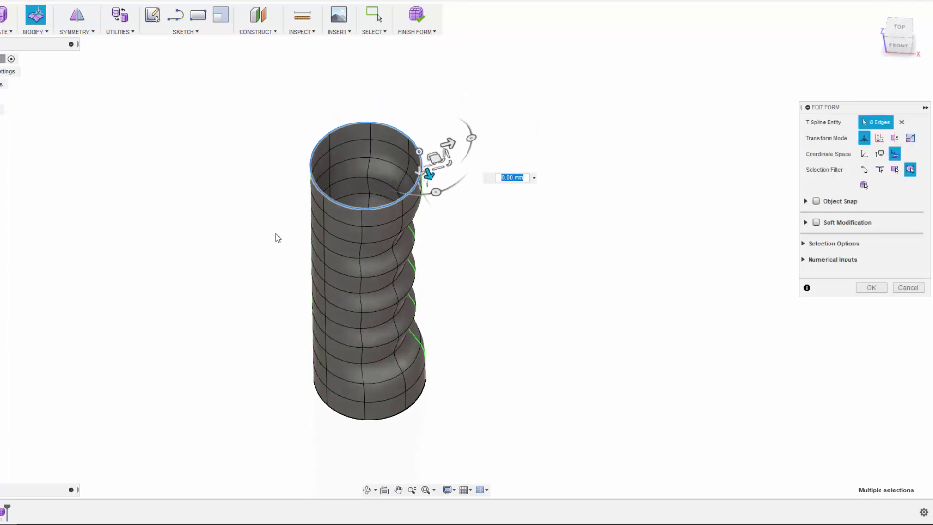
pyautogui.moveTo(316, 115); pyautogui.dragTo(302, 147, button='middle')
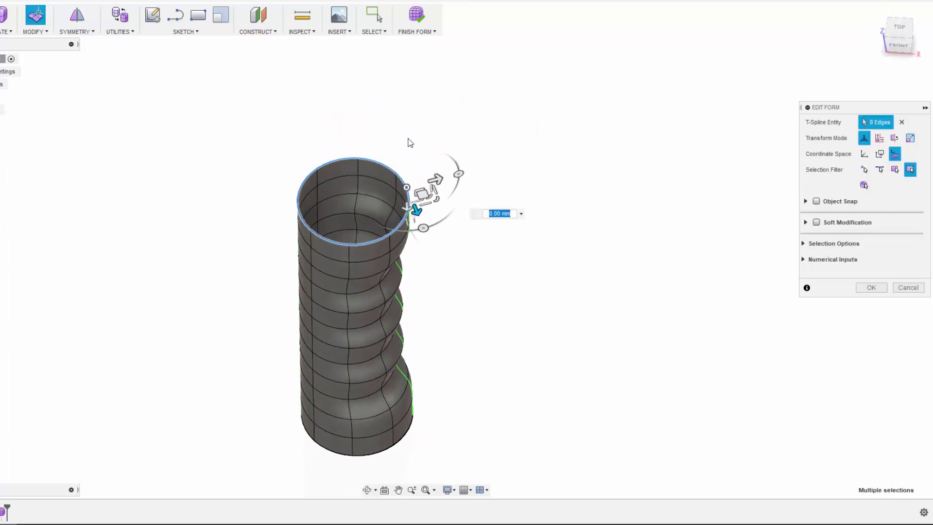
pyautogui.click(864, 154)
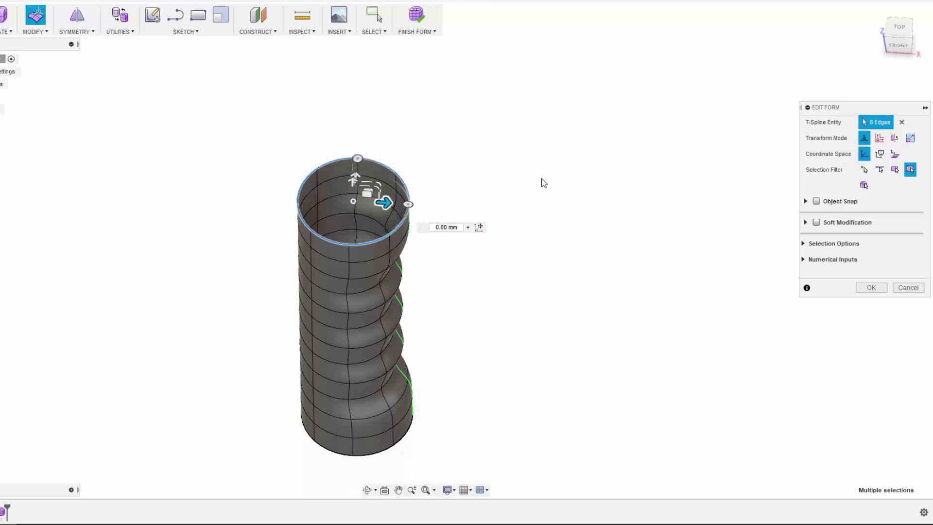
pyautogui.keyDown('shift'); pyautogui.moveTo(543, 183); pyautogui.dragTo(536, 208, button='middle'); pyautogui.keyUp('shift')
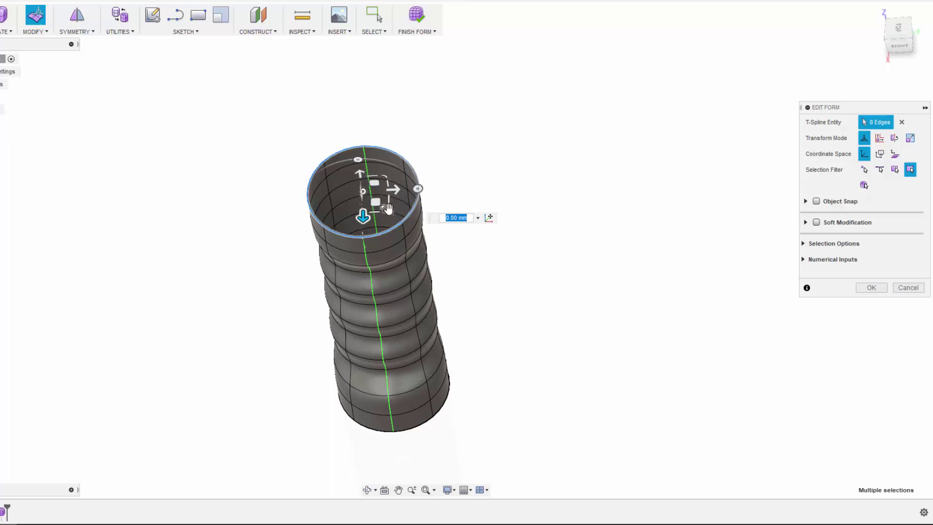
pyautogui.moveTo(388, 208); pyautogui.dragTo(381, 206)
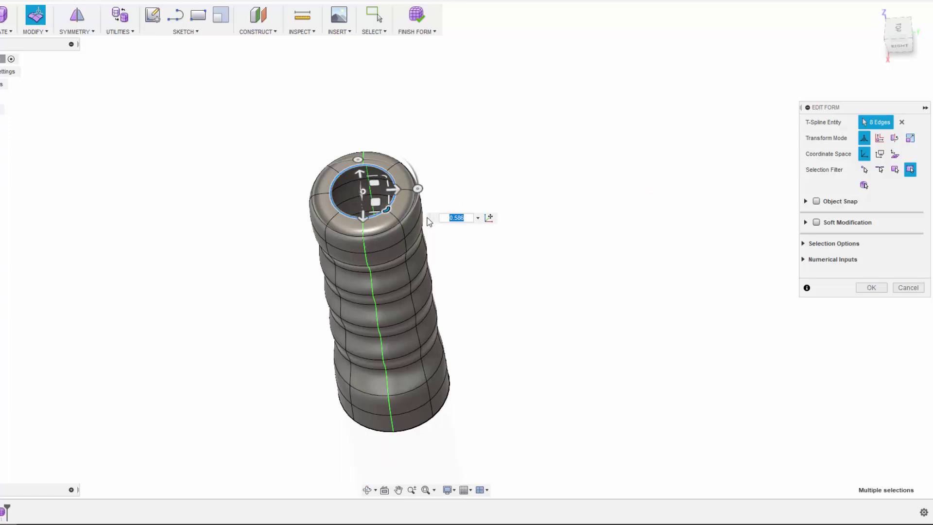
pyautogui.moveTo(387, 210); pyautogui.dragTo(377, 205)
pyautogui.click(514, 179)
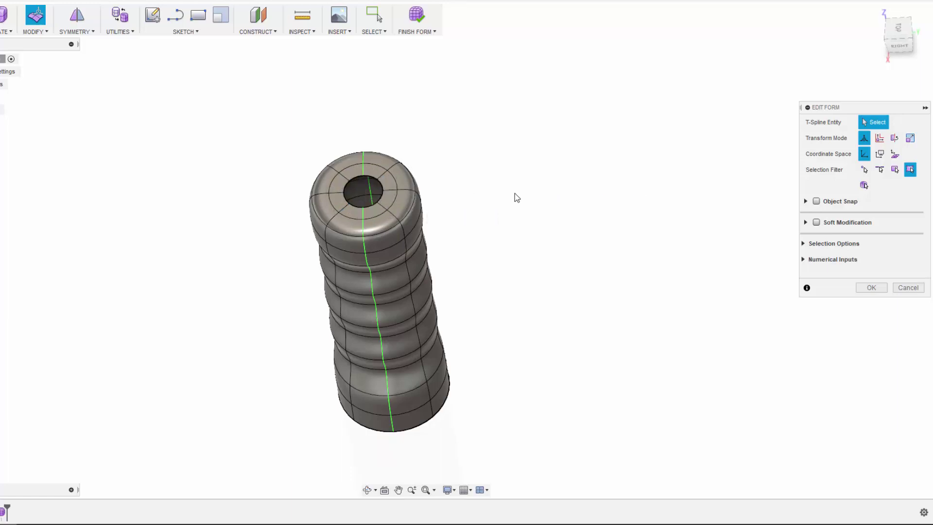
# Select the outer edge loop around the handle's upper end and scale it up to about 1.127, then clear the selection
pyautogui.keyDown('shift'); pyautogui.moveTo(508, 286); pyautogui.dragTo(593, 250, button='middle'); pyautogui.keyUp('shift')
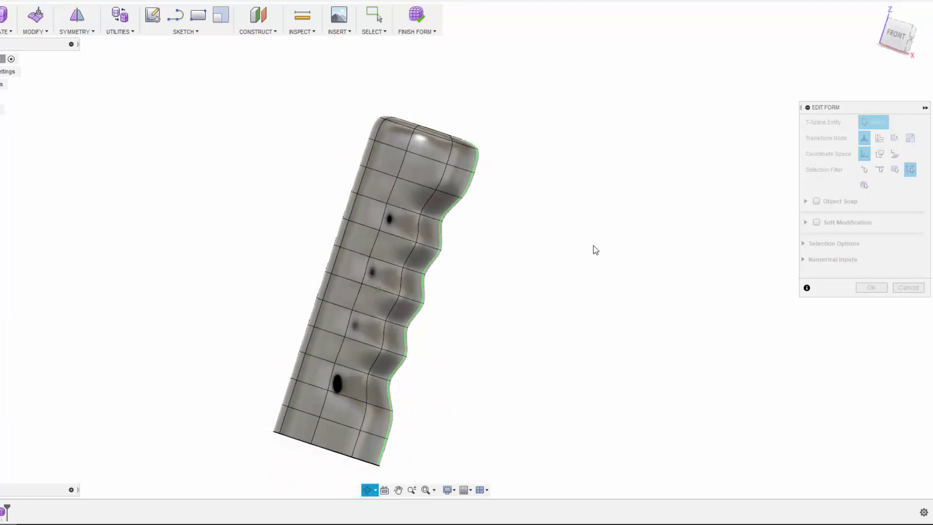
pyautogui.click(905, 37)
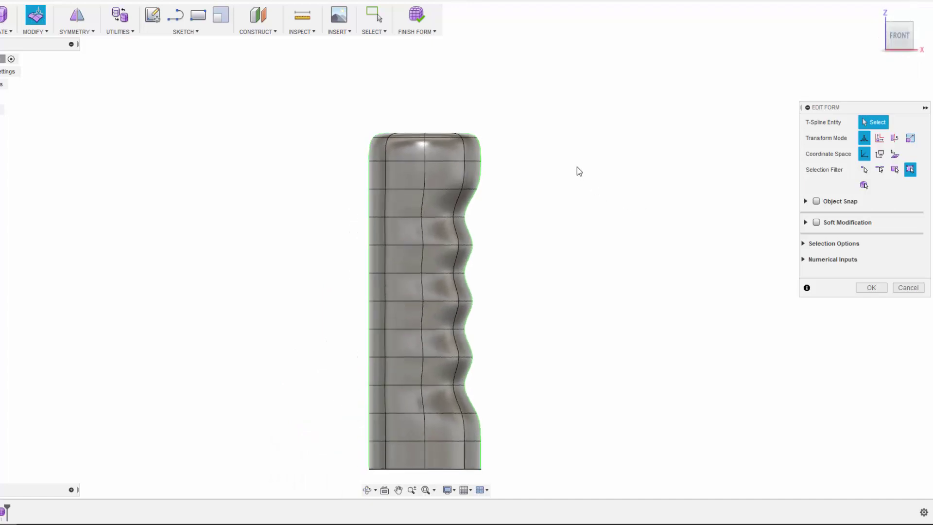
pyautogui.keyDown('shift'); pyautogui.moveTo(579, 171); pyautogui.dragTo(559, 186, button='middle'); pyautogui.keyUp('shift')
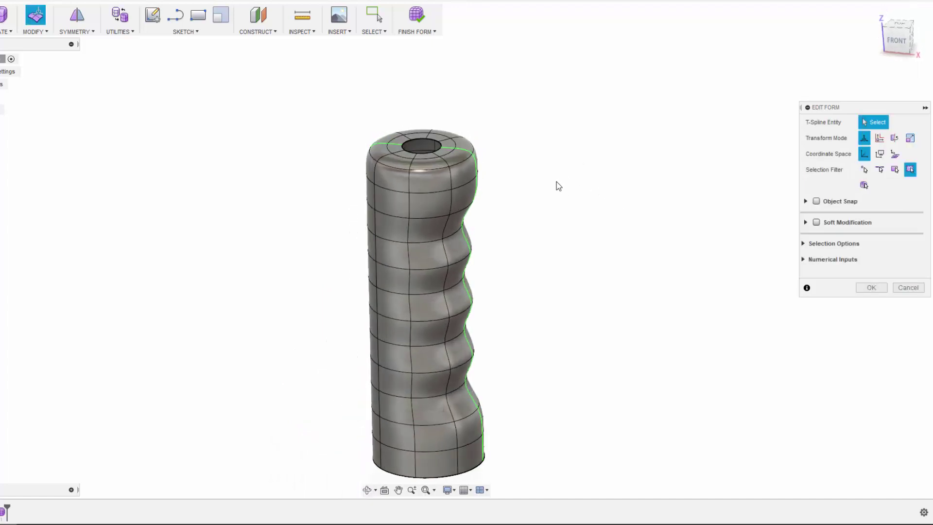
pyautogui.doubleClick(466, 163)
pyautogui.keyDown('shift'); pyautogui.moveTo(572, 146); pyautogui.dragTo(571, 178, button='middle'); pyautogui.keyUp('shift')
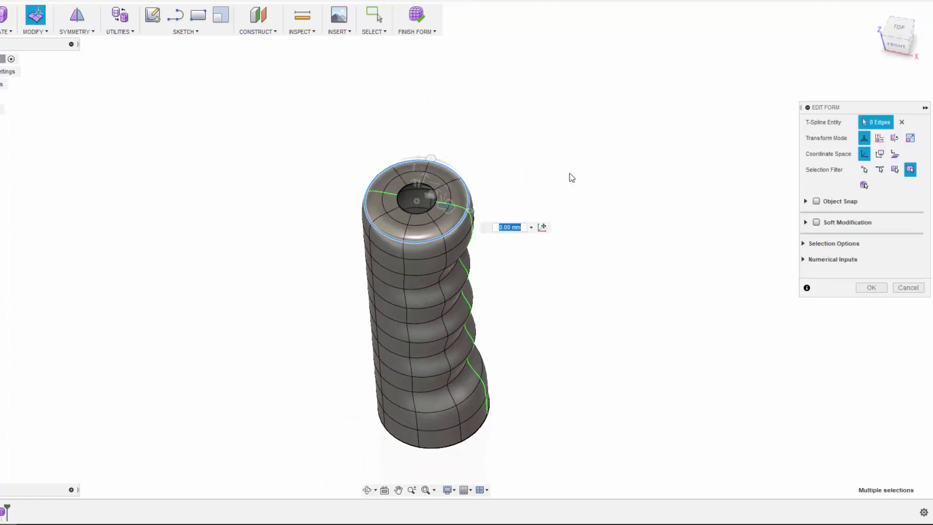
pyautogui.moveTo(445, 188); pyautogui.dragTo(453, 182)
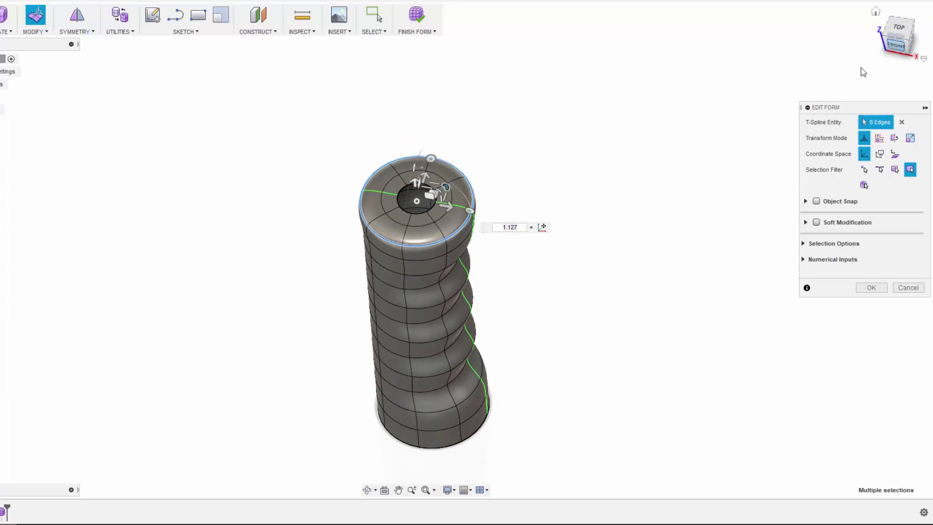
pyautogui.click(895, 45)
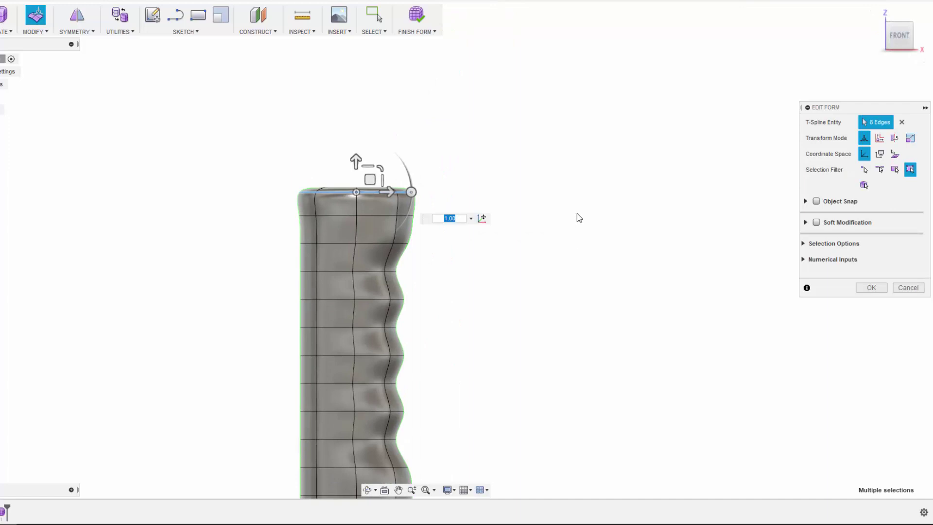
pyautogui.click(572, 205)
# Move the upper rim's front edge beside the +X symmetry line about 5 mm outward along X
pyautogui.keyDown('shift'); pyautogui.moveTo(564, 177); pyautogui.dragTo(532, 199, button='middle'); pyautogui.keyUp('shift')
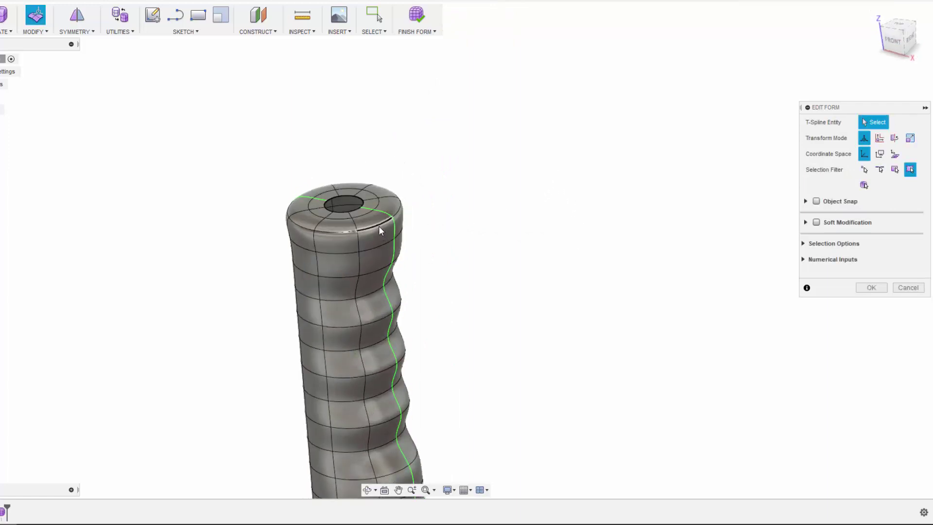
pyautogui.click(380, 227)
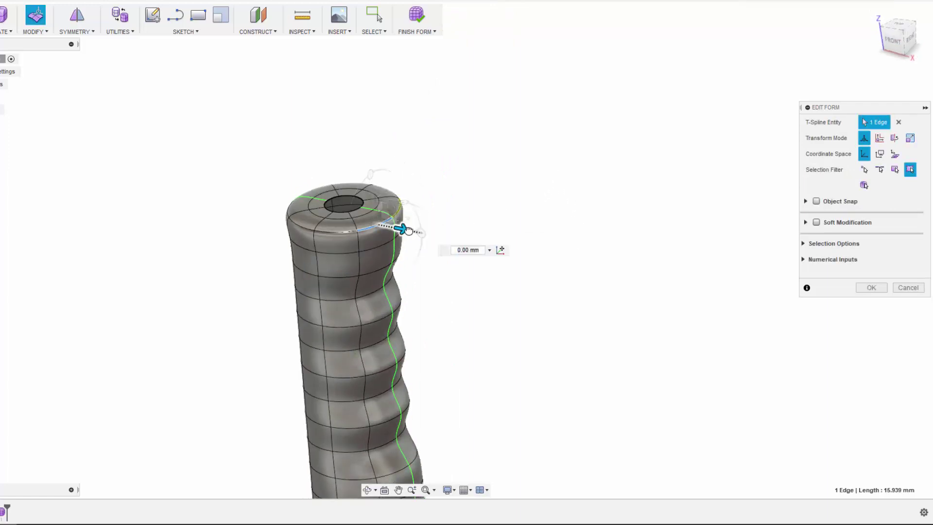
pyautogui.moveTo(412, 232); pyautogui.dragTo(425, 234)
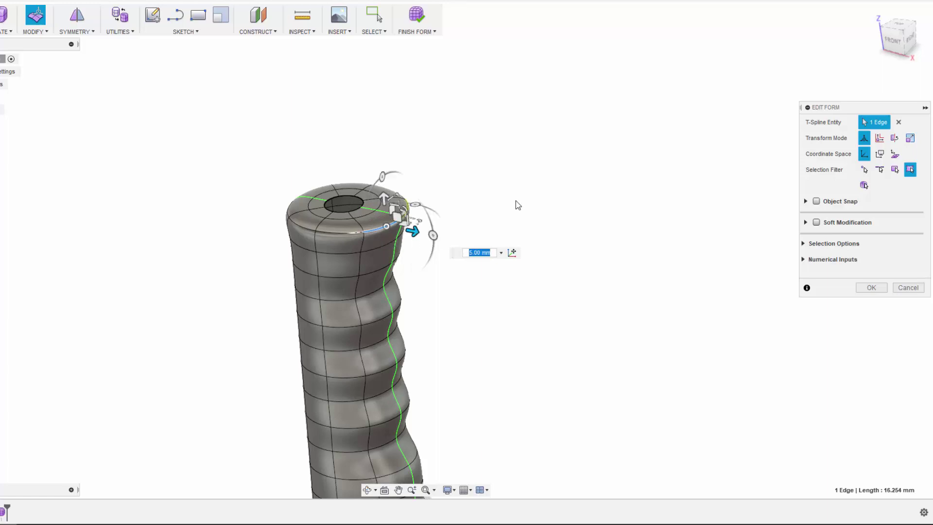
pyautogui.click(556, 184)
# Move the face just below that rim edge outward along X to flare the handle's upper end on the groove side
pyautogui.click(380, 238)
pyautogui.moveTo(407, 238); pyautogui.dragTo(419, 242)
pyautogui.moveTo(568, 189)
pyautogui.keyDown('shift'); pyautogui.mouseDown(button='middle')
pyautogui.moveTo(554, 216)
pyautogui.moveTo(557, 240)
pyautogui.moveTo(555, 190)
pyautogui.mouseUp(button='middle'); pyautogui.keyUp('shift')
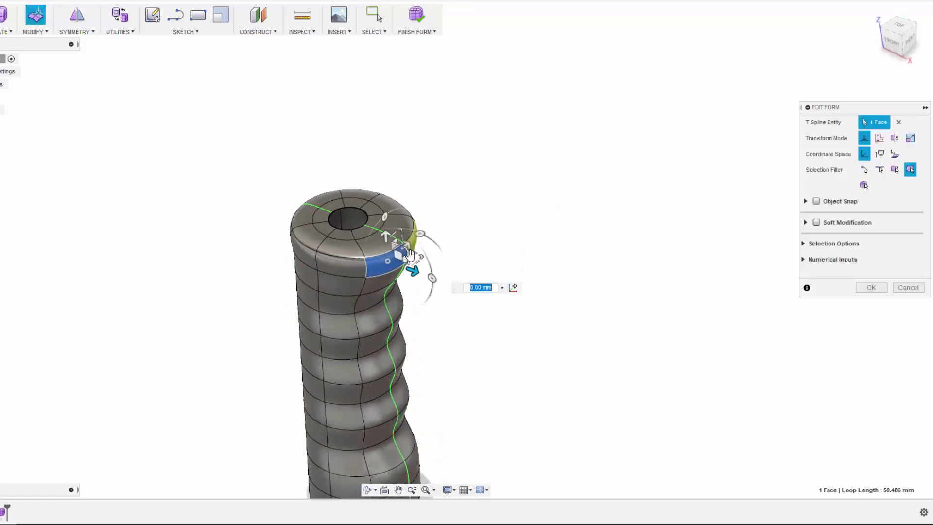
# Move the neighbouring front face below the upper rim outward by 2 mm in Local Per Entity space, finish Edit Form and check the front view
pyautogui.click(894, 153)
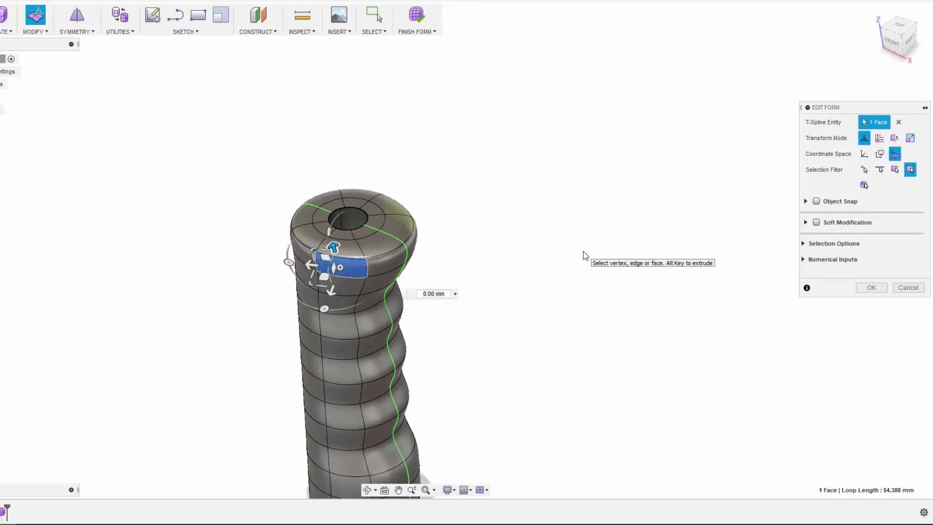
pyautogui.click(443, 294)
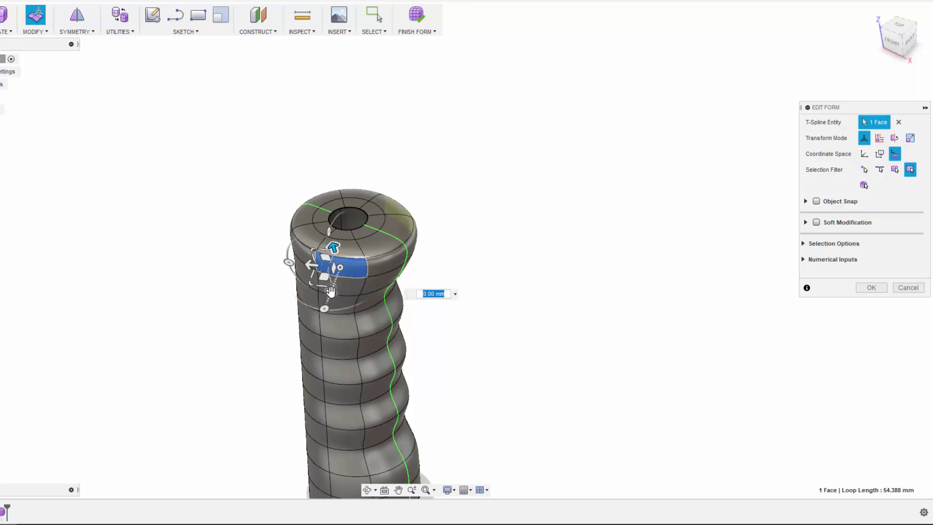
pyautogui.moveTo(330, 294)
pyautogui.mouseDown()
pyautogui.moveTo(328, 301)
pyautogui.moveTo(332, 293)
pyautogui.mouseUp()
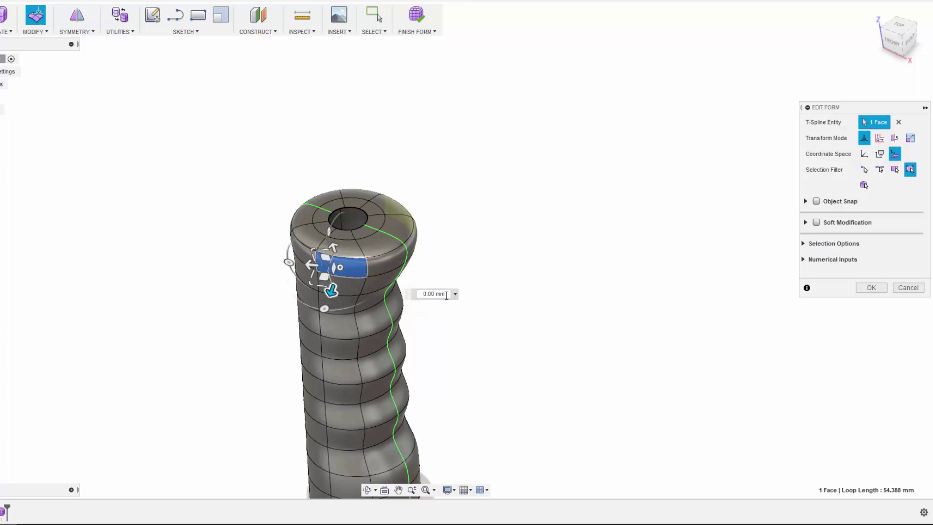
pyautogui.write('2')
pyautogui.press('Return')
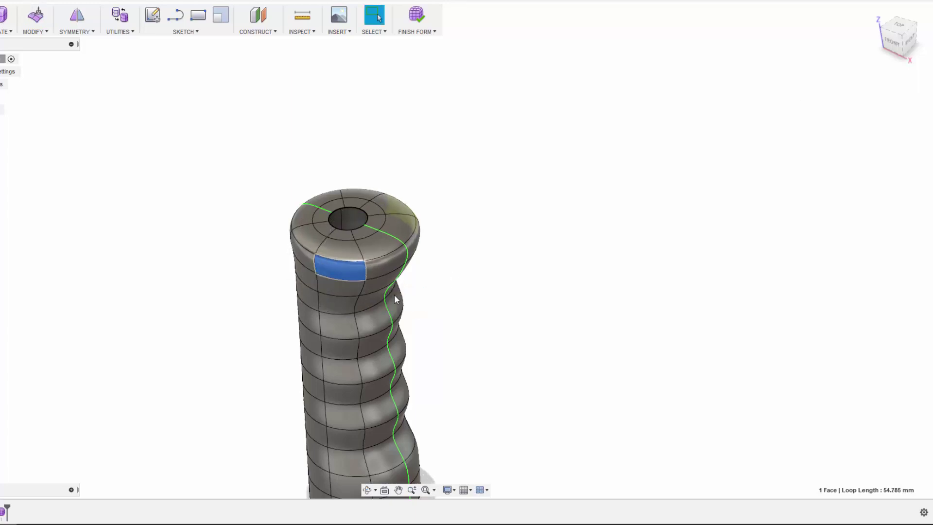
pyautogui.click(534, 256)
pyautogui.keyDown('shift'); pyautogui.moveTo(499, 304); pyautogui.dragTo(549, 212, button='middle'); pyautogui.keyUp('shift')
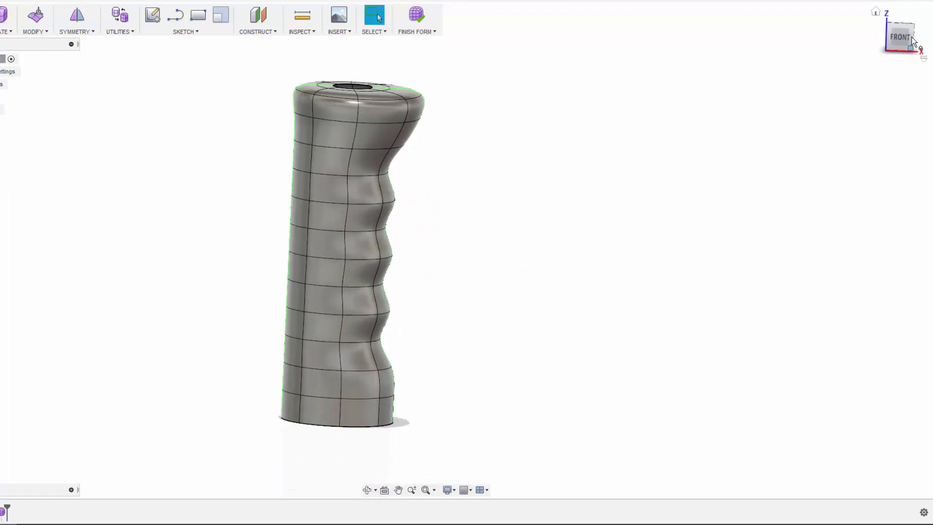
pyautogui.click(885, 54)
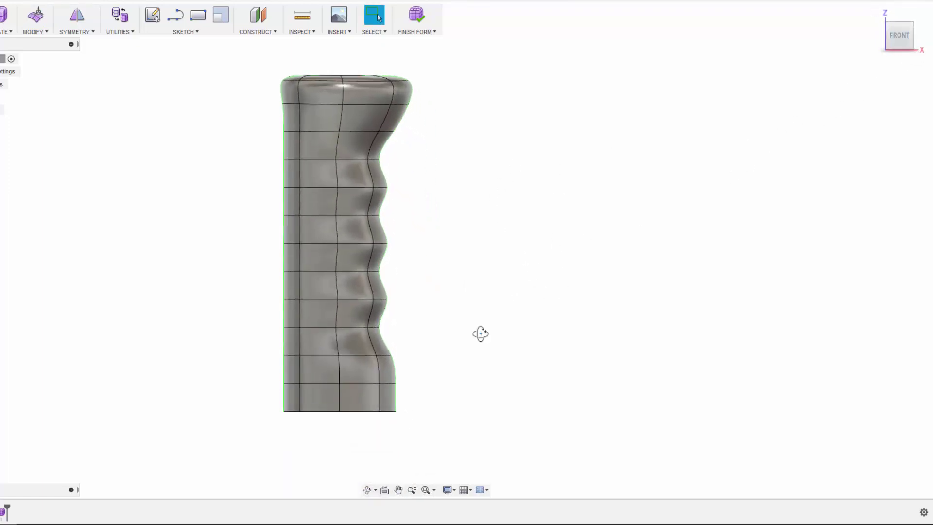
# Close the hole in the handle's upper end with Fill Hole in Fill Star mode and return to the front view
pyautogui.keyDown('shift'); pyautogui.moveTo(480, 333); pyautogui.dragTo(409, 375, button='middle'); pyautogui.keyUp('shift')
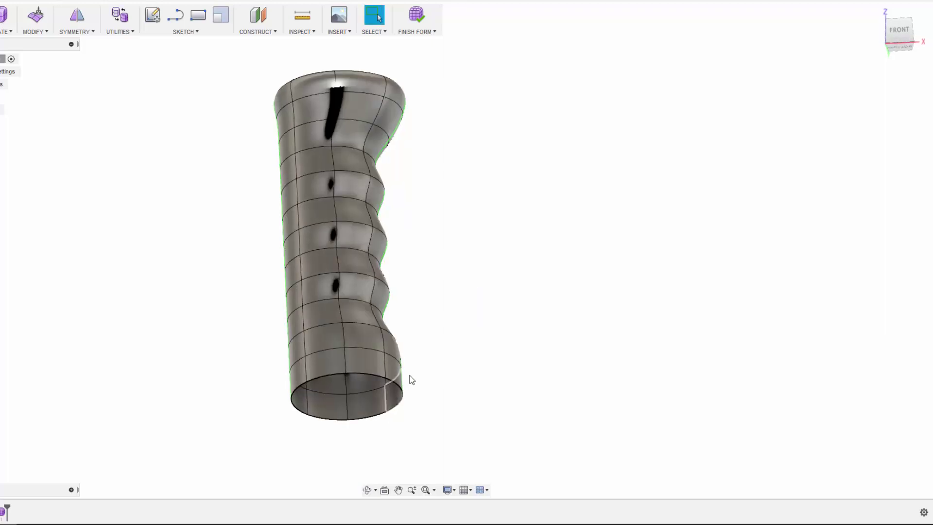
pyautogui.keyDown('shift'); pyautogui.moveTo(448, 333); pyautogui.dragTo(478, 263, button='middle'); pyautogui.keyUp('shift')
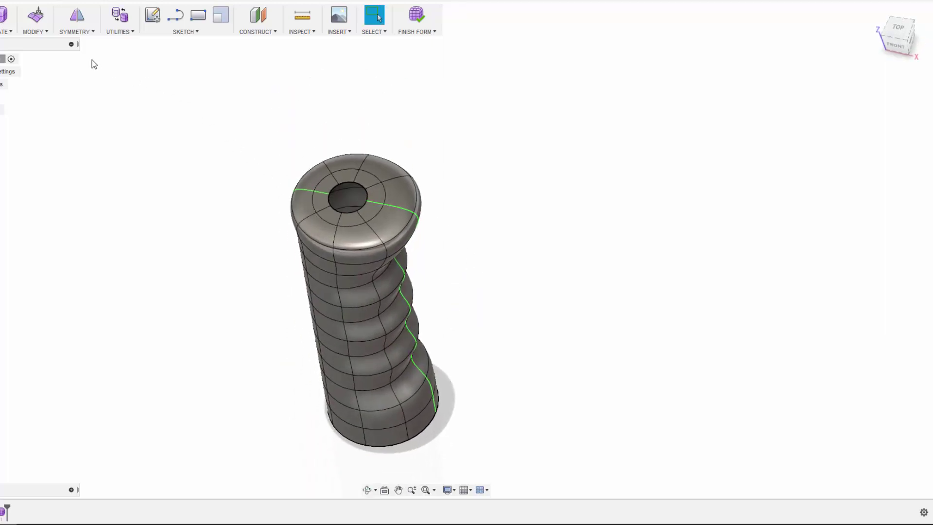
pyautogui.click(35, 32)
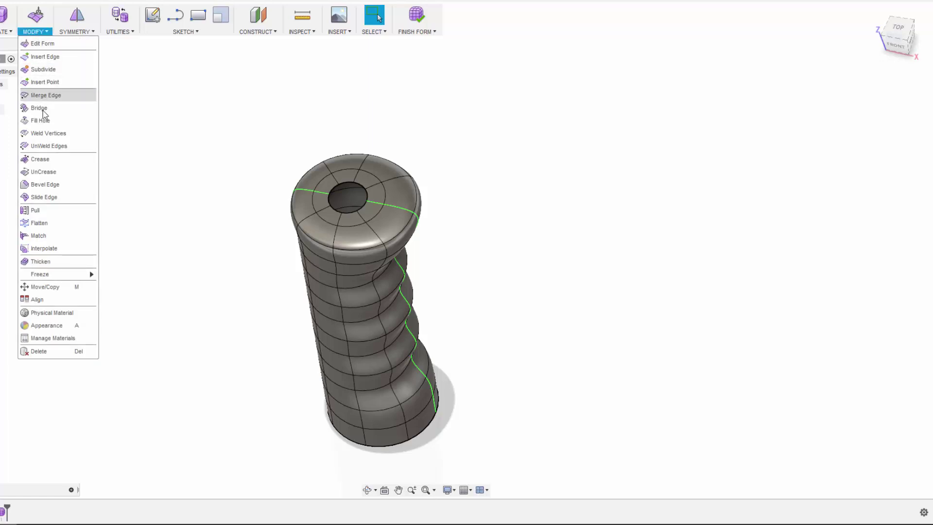
pyautogui.click(41, 120)
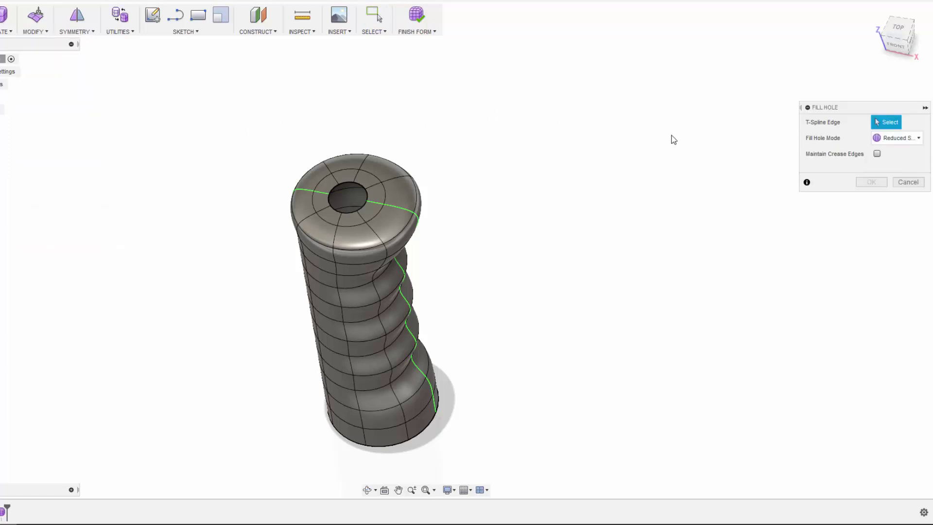
pyautogui.click(343, 181)
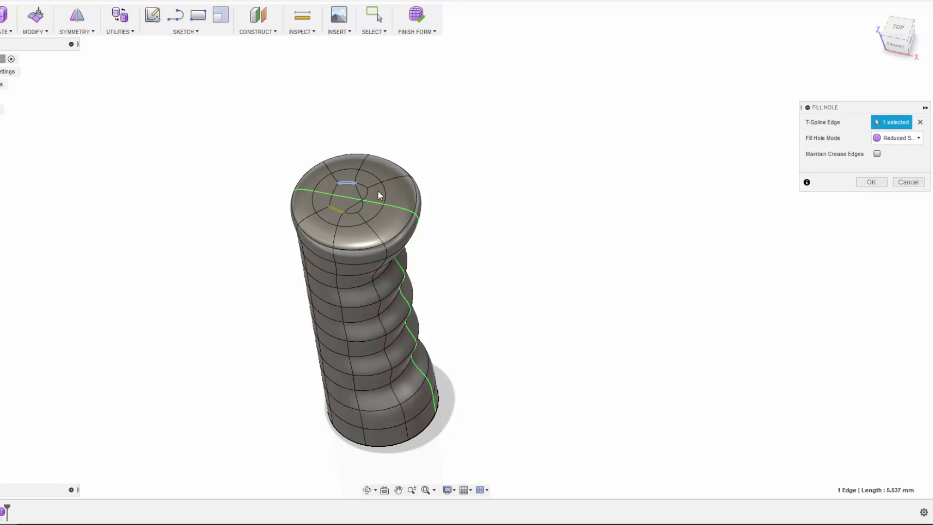
pyautogui.scroll(5, 318, 185)
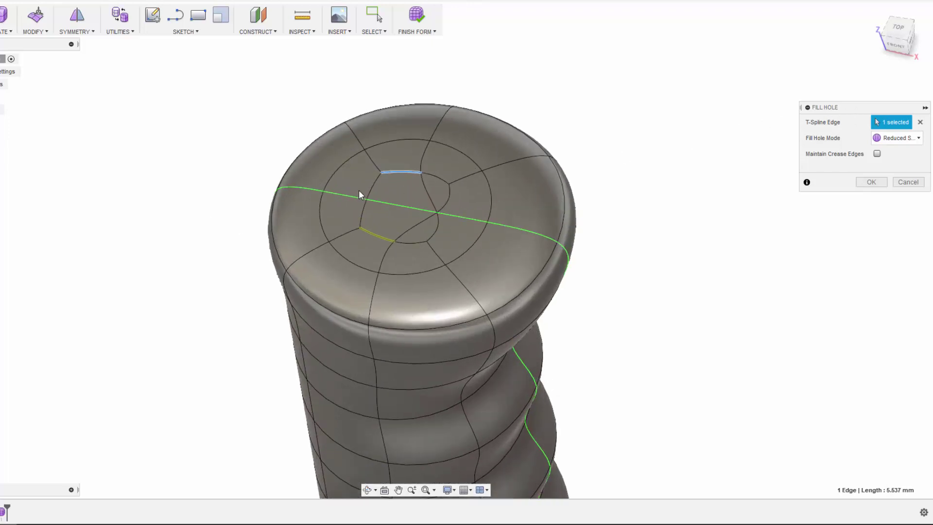
pyautogui.click(882, 140)
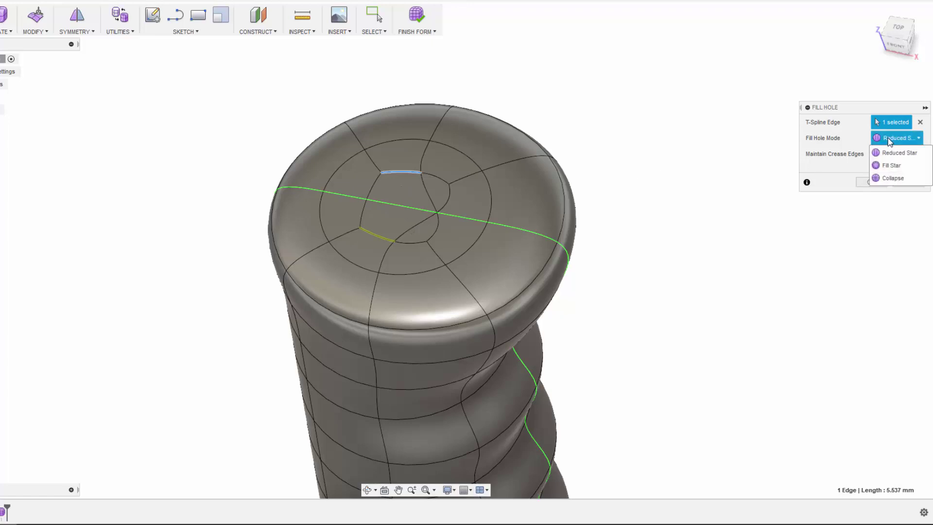
pyautogui.click(892, 165)
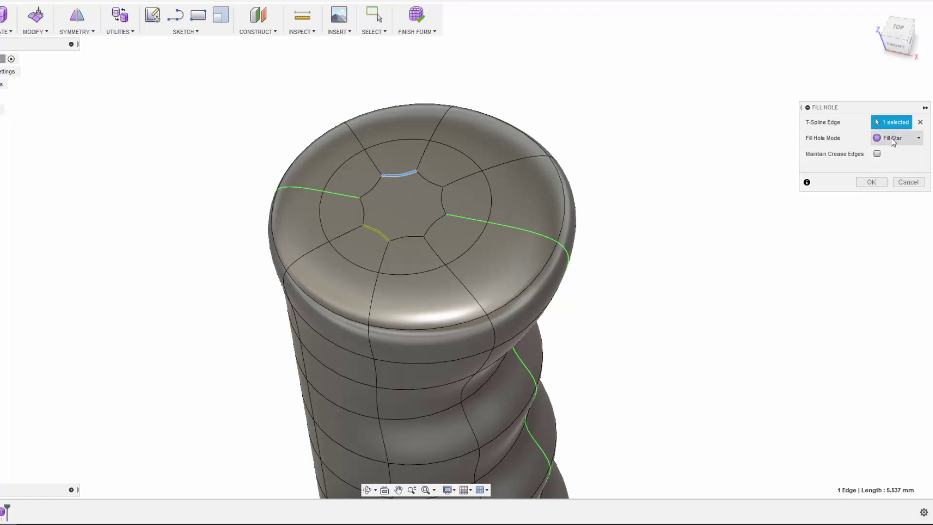
pyautogui.click(864, 183)
pyautogui.keyDown('shift'); pyautogui.moveTo(763, 231); pyautogui.dragTo(865, 130, button='middle'); pyautogui.keyUp('shift')
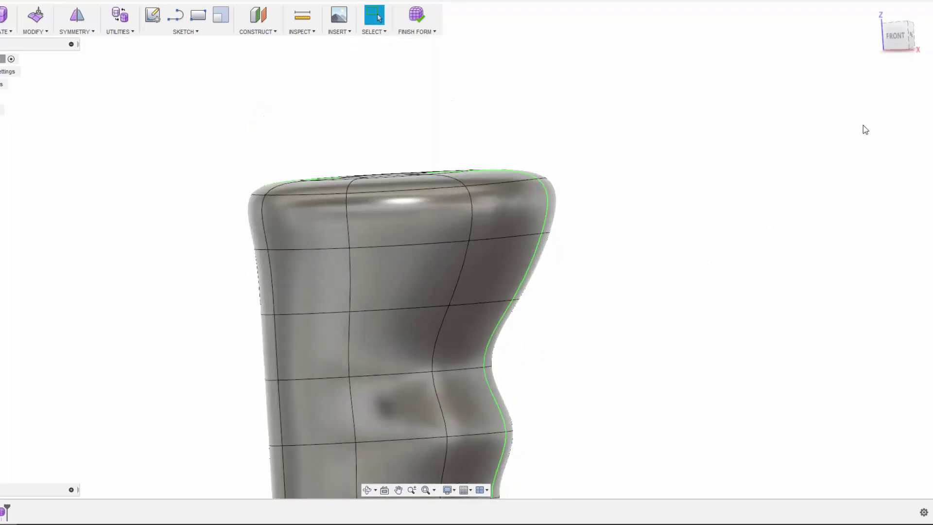
pyautogui.click(893, 39)
# Extrude the open edge loop at the handle's lower end inward in World Space, scaling it to about 0.58, and finish Edit Form
pyautogui.scroll(5, 481, 249)
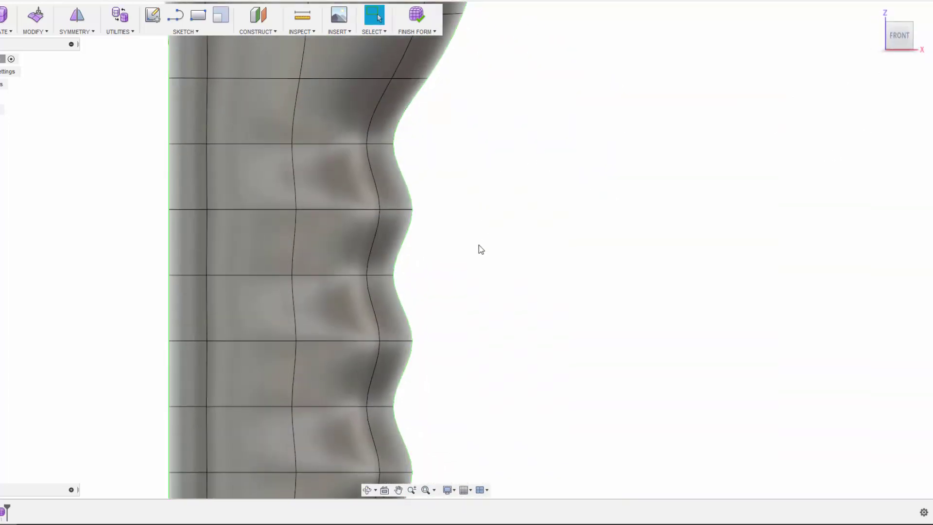
pyautogui.scroll(-5, 481, 250)
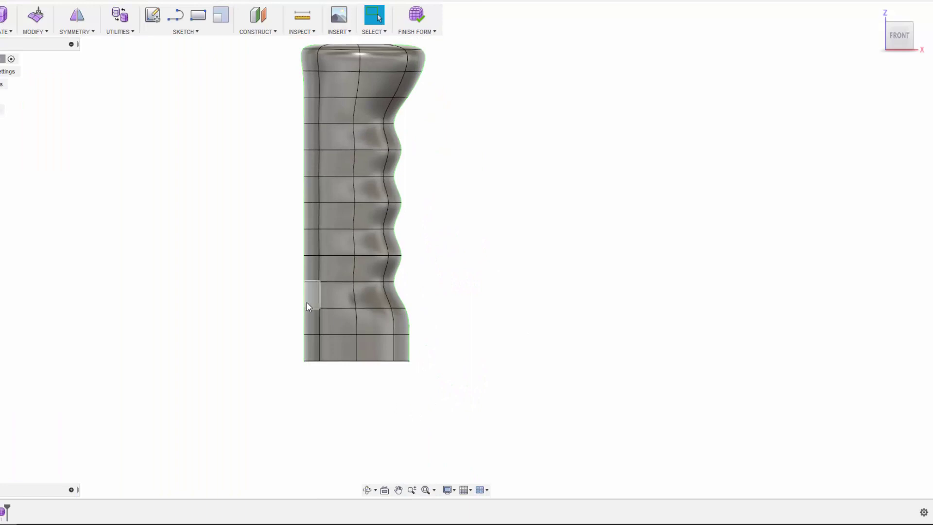
pyautogui.scroll(2, 318, 325)
pyautogui.scroll(2, 424, 406)
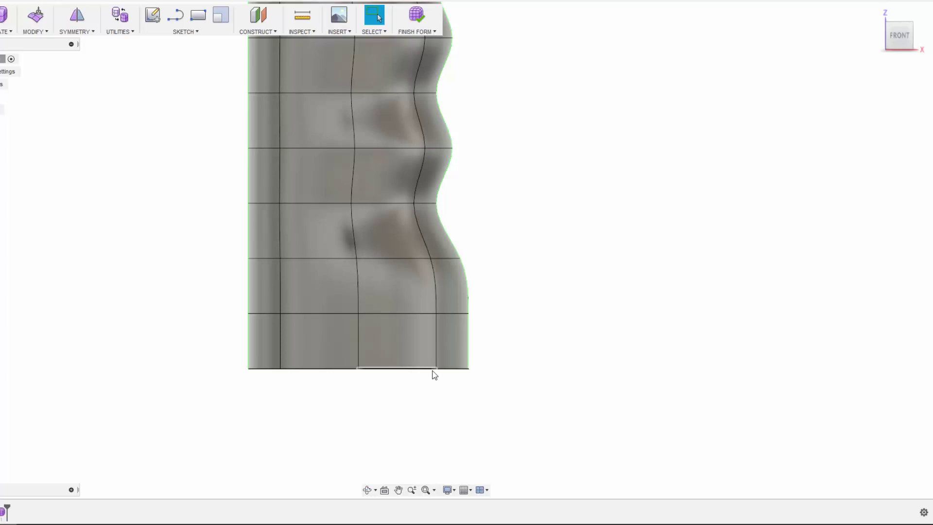
pyautogui.doubleClick(404, 370)
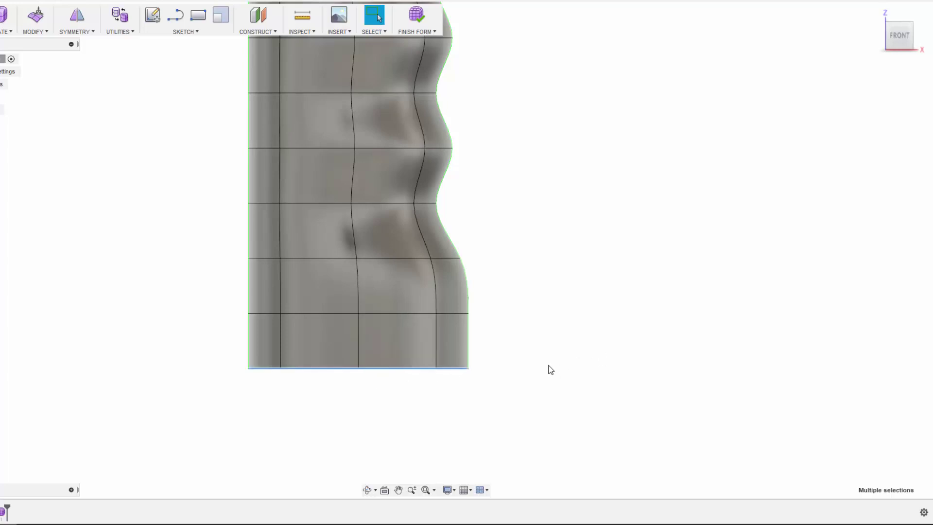
pyautogui.keyDown('shift'); pyautogui.moveTo(548, 365); pyautogui.dragTo(575, 281, button='middle'); pyautogui.keyUp('shift')
pyautogui.rightClick(546, 332)
pyautogui.click(564, 319)
pyautogui.keyDown('shift'); pyautogui.moveTo(597, 324); pyautogui.dragTo(601, 308, button='middle'); pyautogui.keyUp('shift')
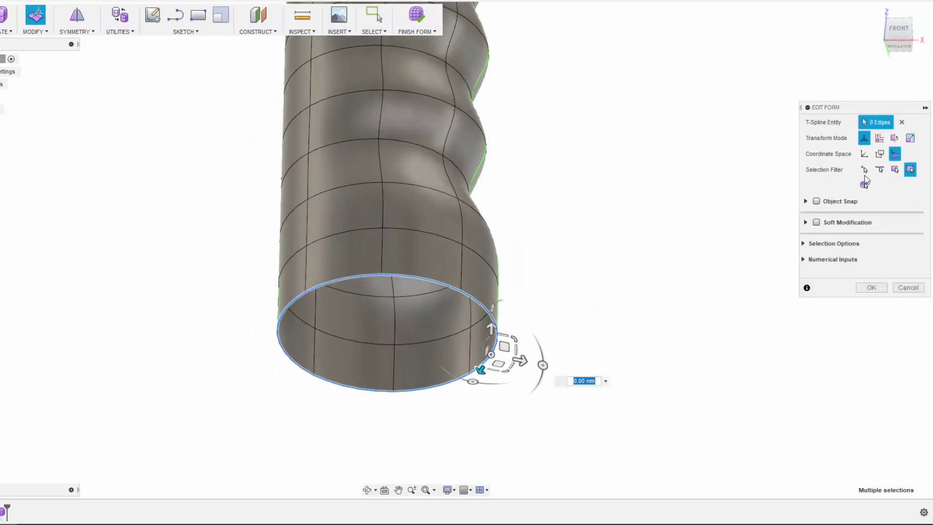
pyautogui.click(864, 154)
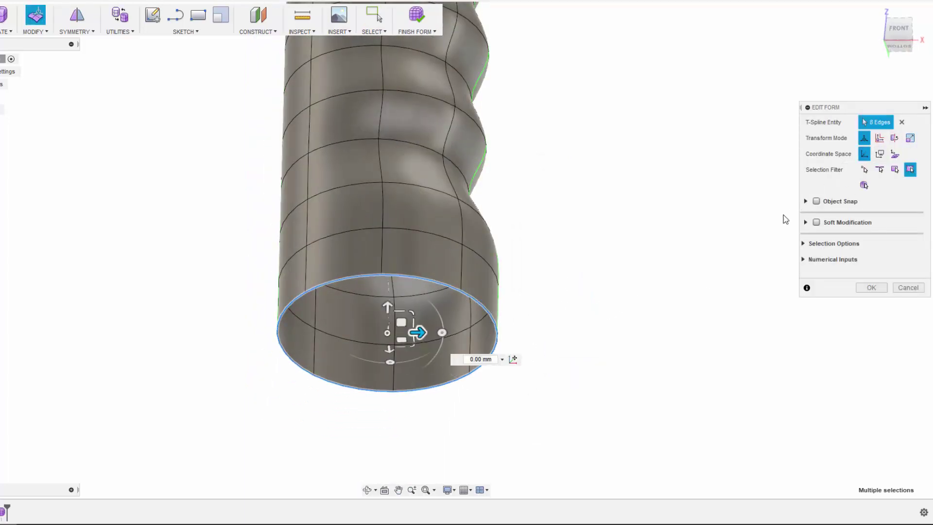
pyautogui.keyDown('shift'); pyautogui.moveTo(589, 334); pyautogui.dragTo(550, 343, button='middle'); pyautogui.keyUp('shift')
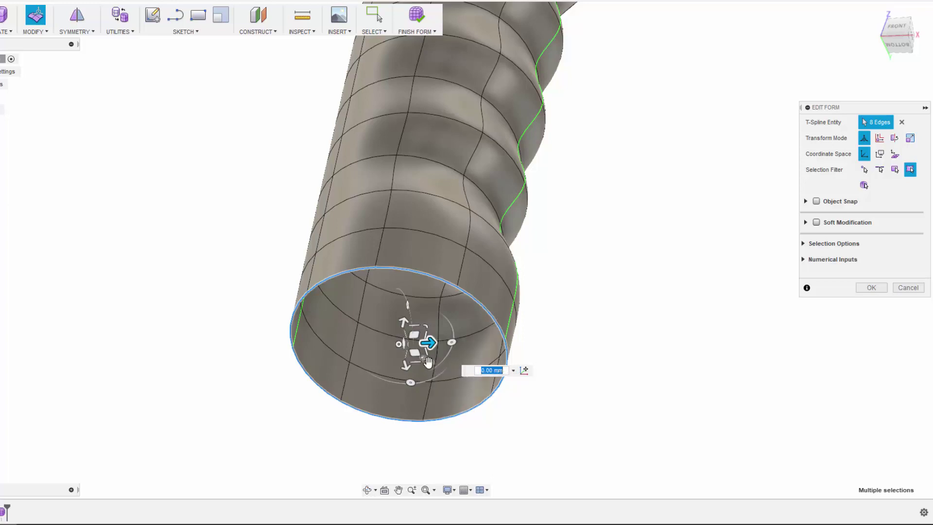
pyautogui.moveTo(428, 361); pyautogui.dragTo(417, 356)
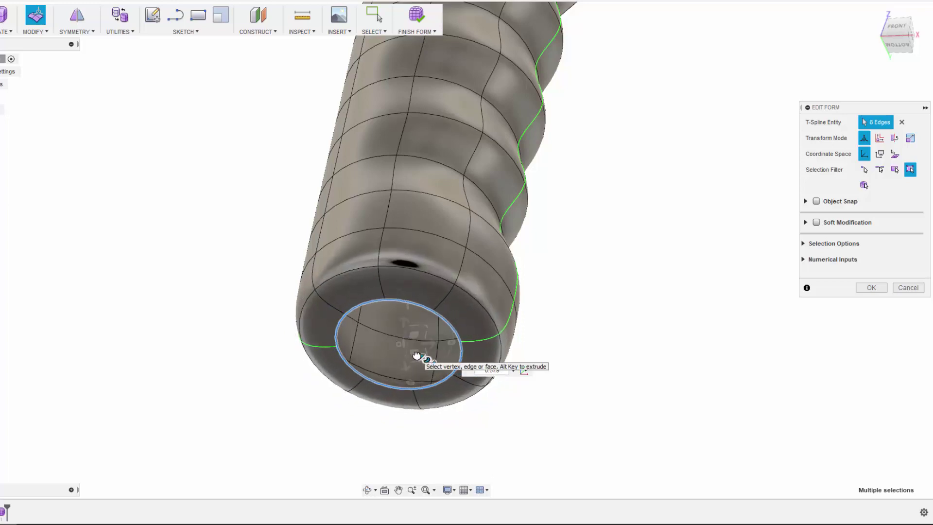
pyautogui.click(895, 28)
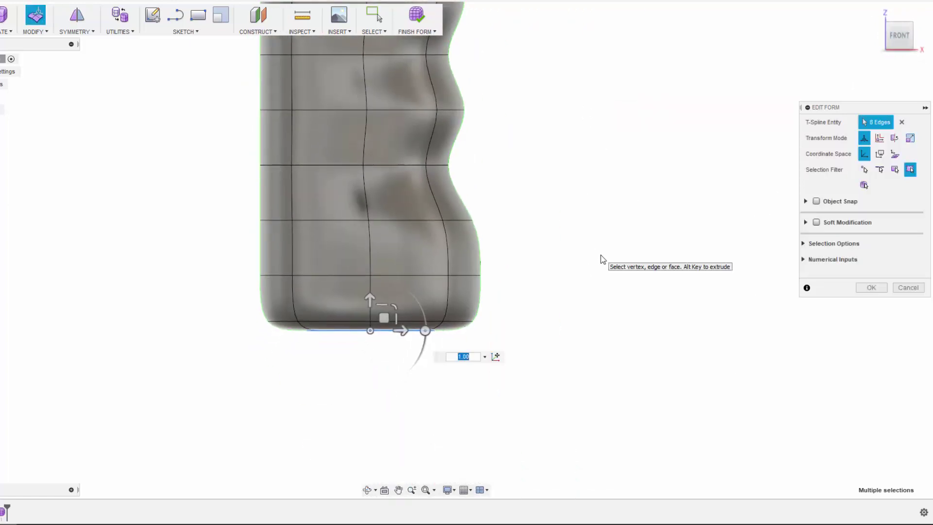
pyautogui.click(871, 286)
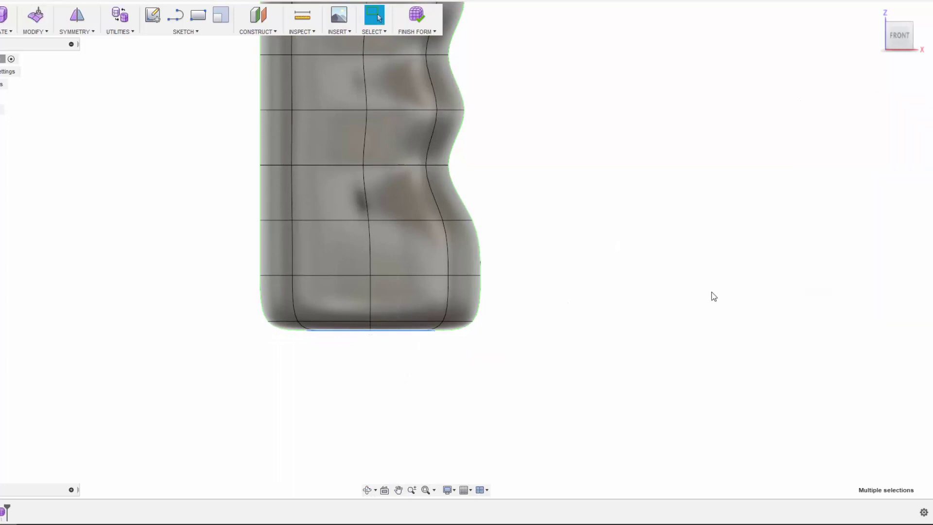
# Insert a simple edge loop at location 0.50 between the lowest full body loop and the rounded bottom rim
pyautogui.doubleClick(420, 275)
pyautogui.rightClick(420, 276)
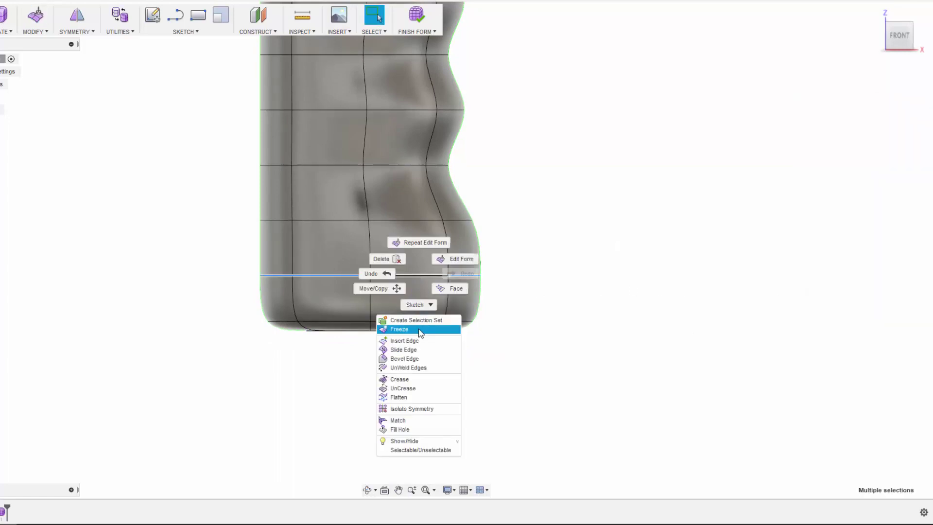
pyautogui.click(404, 340)
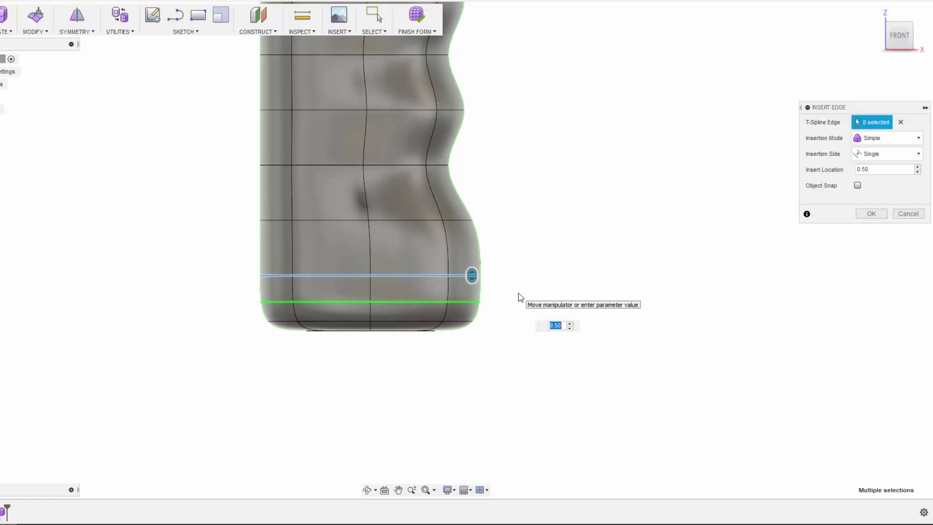
pyautogui.click(871, 213)
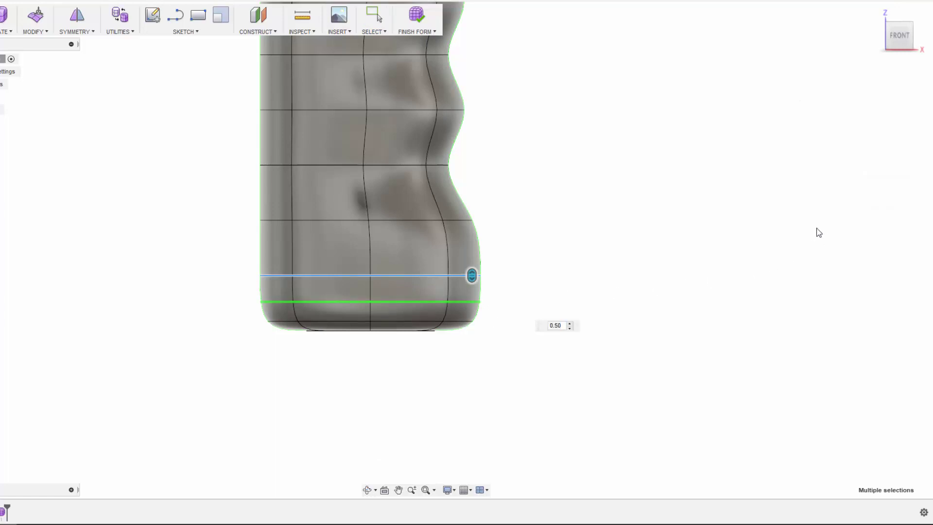
# Move the edge loop just above the inserted one upward along Z and finish Edit Form
pyautogui.doubleClick(462, 281)
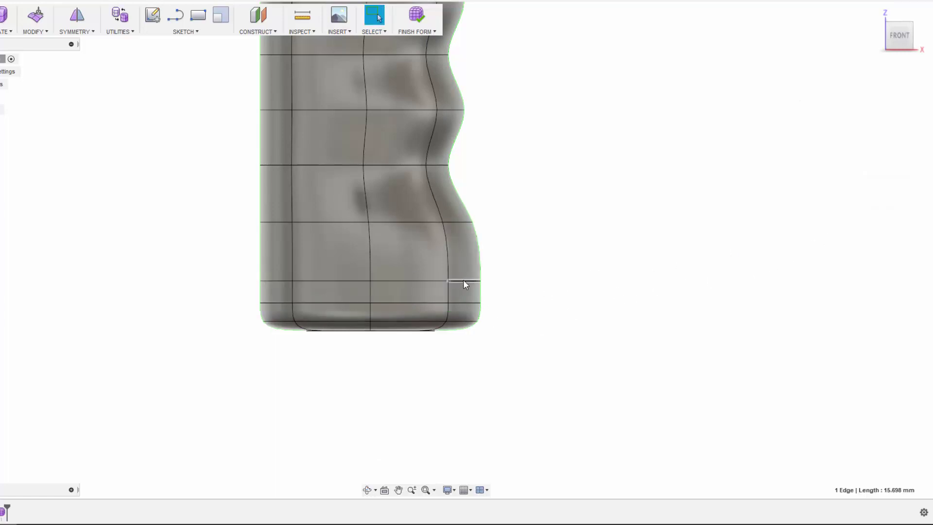
pyautogui.rightClick(519, 262)
pyautogui.click(553, 247)
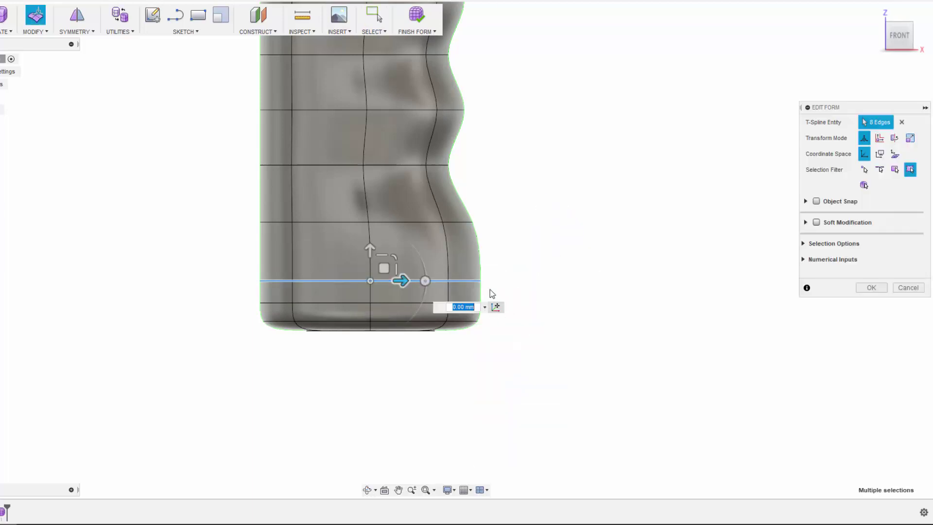
pyautogui.moveTo(370, 250); pyautogui.dragTo(377, 212)
pyautogui.click(590, 241)
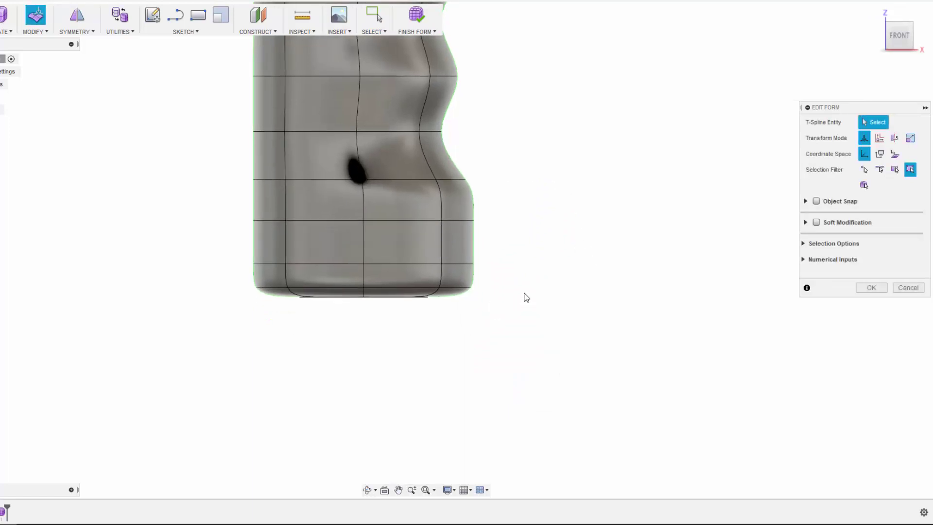
pyautogui.scroll(-5, 572, 298)
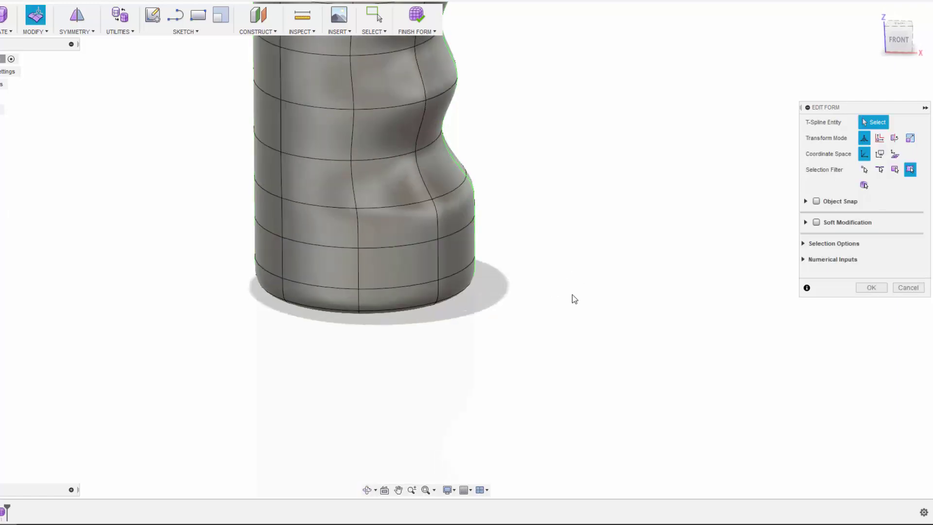
pyautogui.moveTo(610, 212); pyautogui.dragTo(584, 312, button='middle')
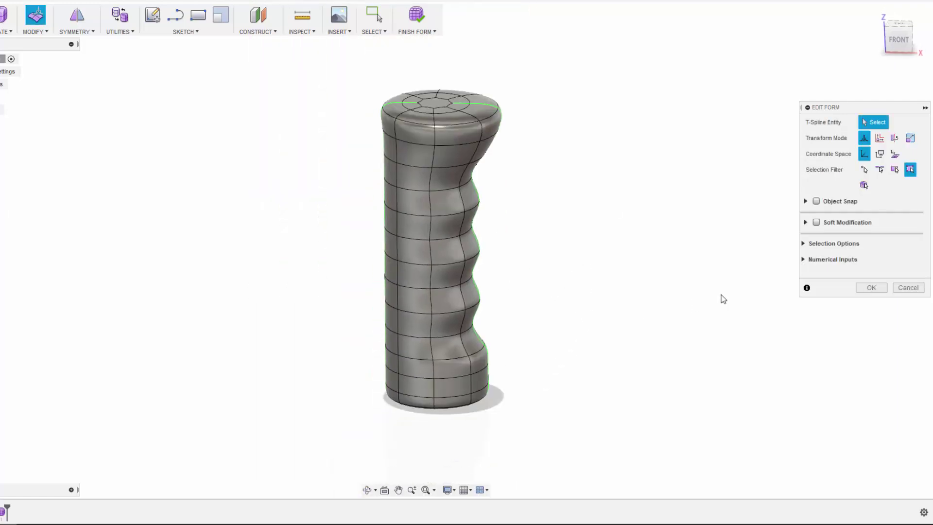
pyautogui.click(870, 287)
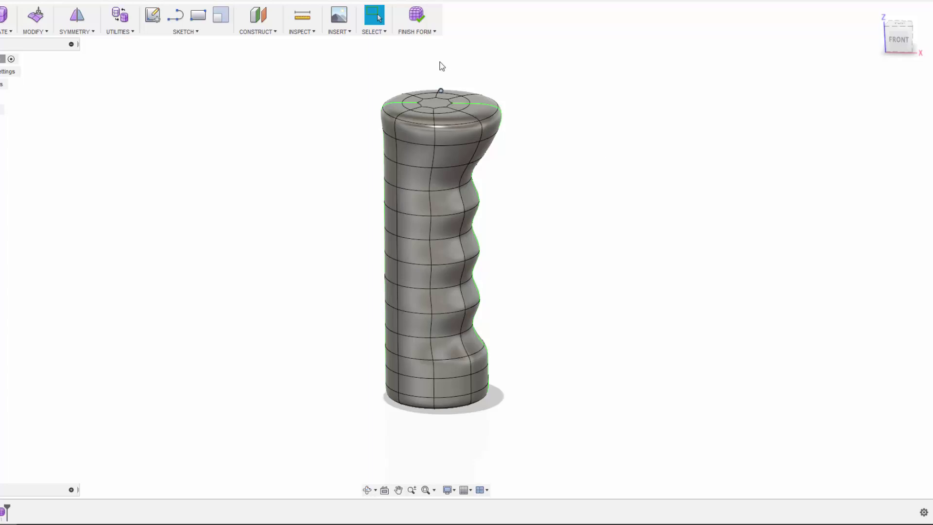
# Finish the form, expand the Bodies folder and inspect the handle's open lower and closed upper ends
pyautogui.click(416, 16)
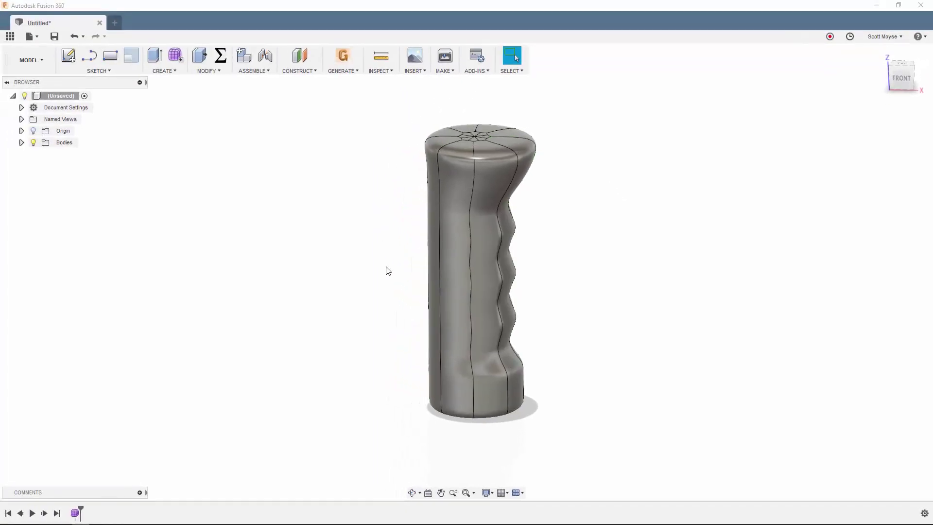
pyautogui.keyDown('shift'); pyautogui.moveTo(387, 271); pyautogui.dragTo(422, 243, button='middle'); pyautogui.keyUp('shift')
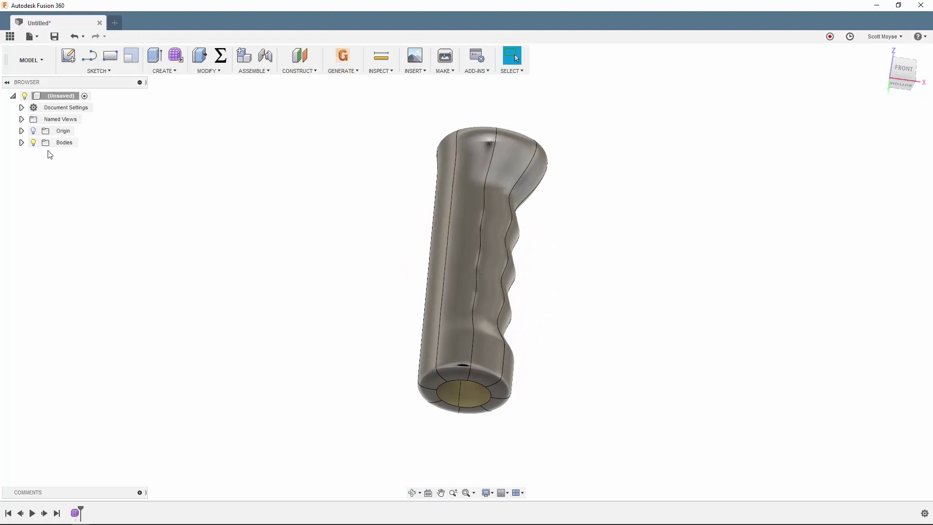
pyautogui.click(21, 143)
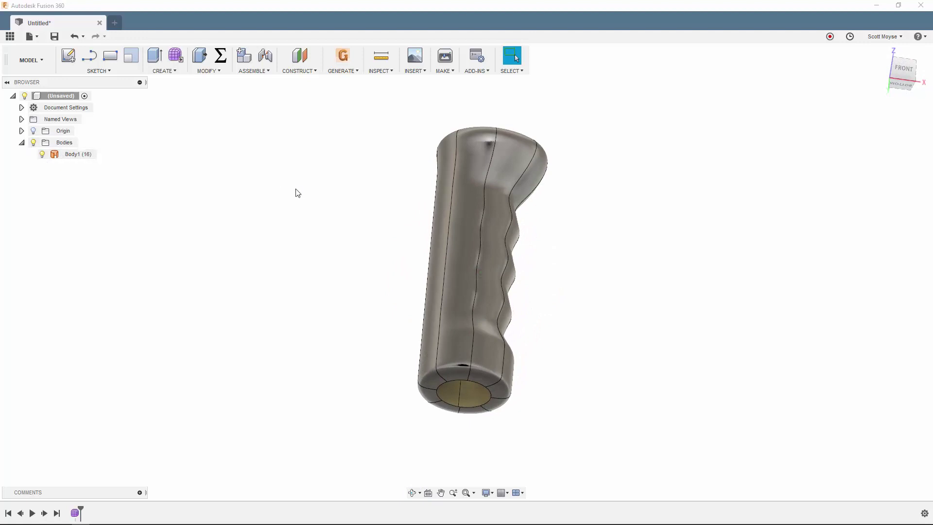
pyautogui.keyDown('shift'); pyautogui.moveTo(297, 193); pyautogui.dragTo(288, 254, button='middle'); pyautogui.keyUp('shift')
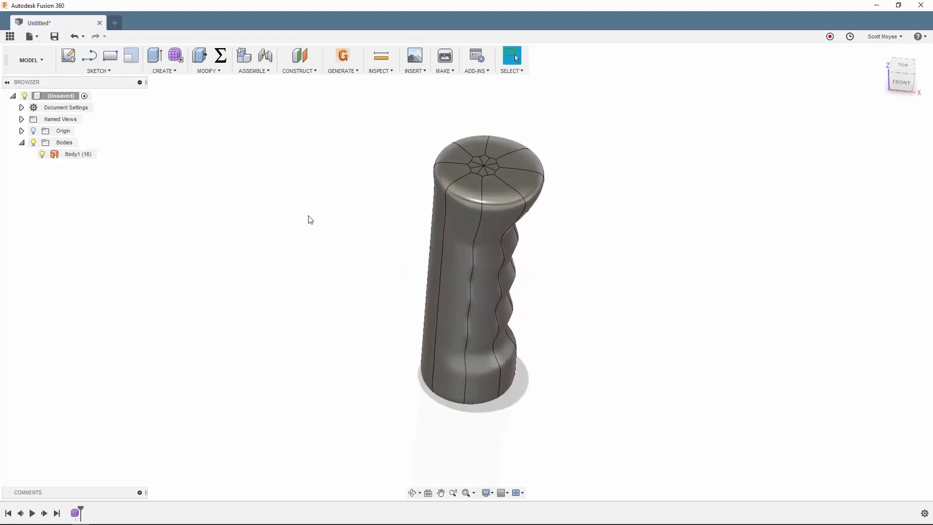
# In the Patch workspace, start a Boundary Fill with the handle surface body and the XY origin plane as tools
pyautogui.click(30, 67)
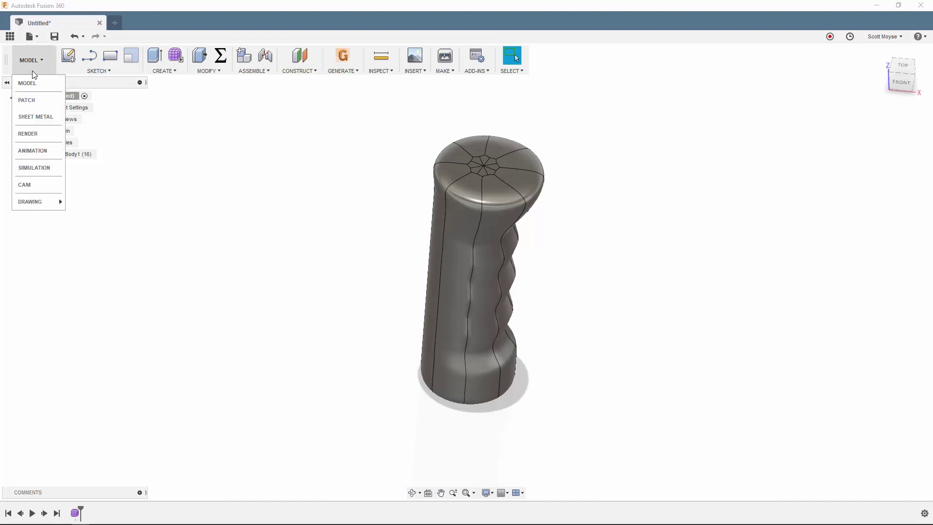
pyautogui.click(33, 99)
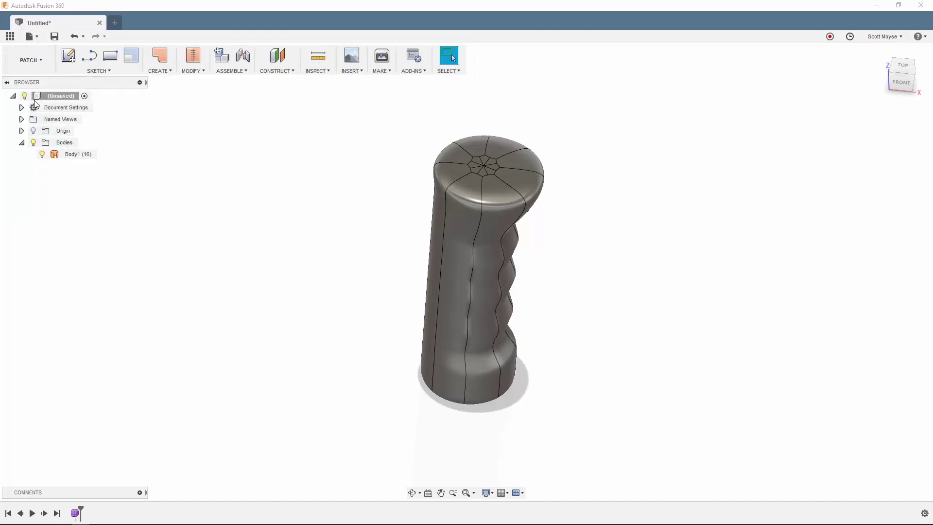
pyautogui.click(165, 73)
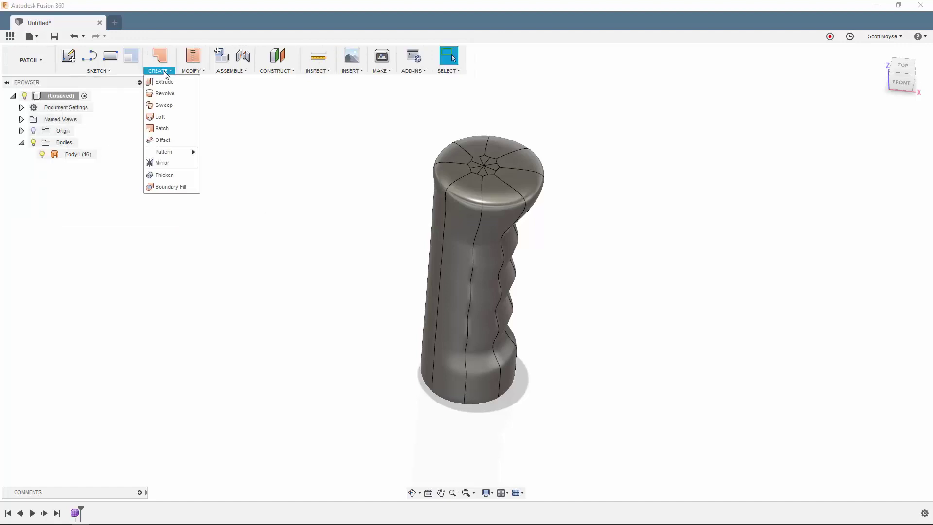
pyautogui.click(170, 187)
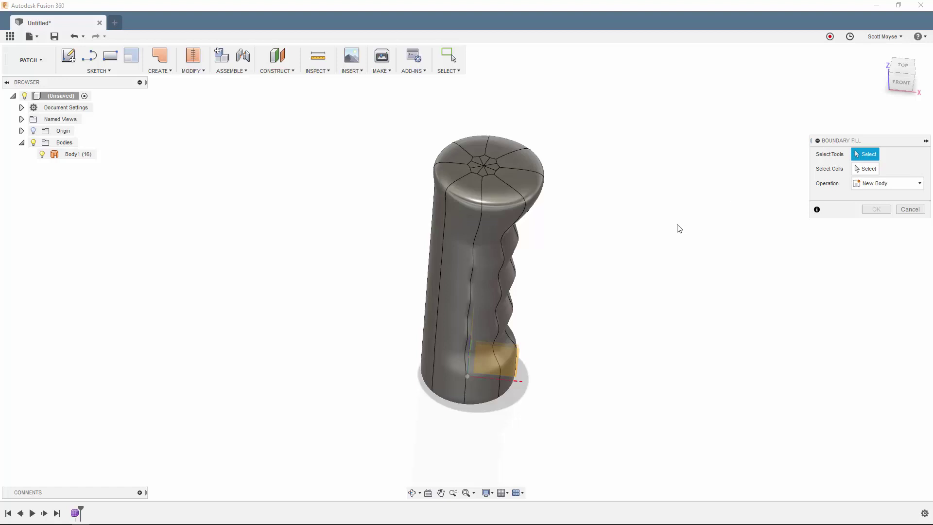
pyautogui.click(484, 239)
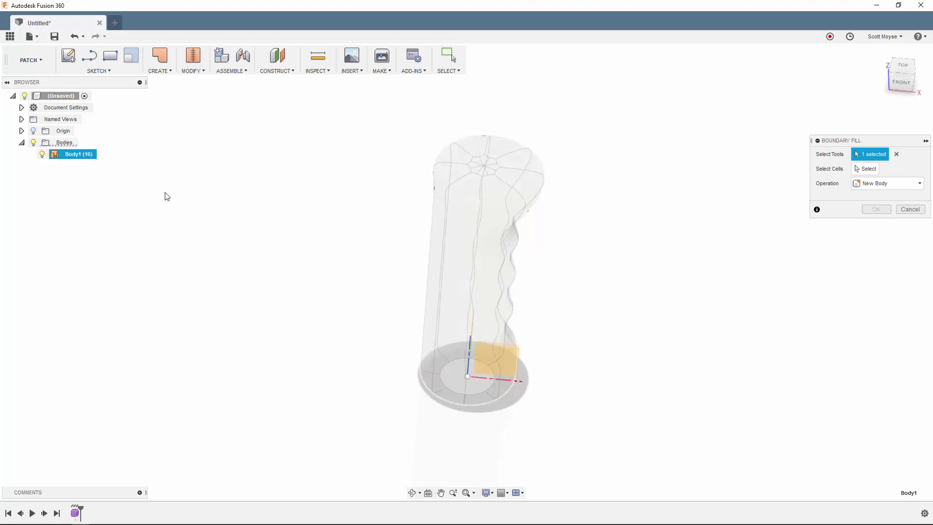
pyautogui.click(21, 130)
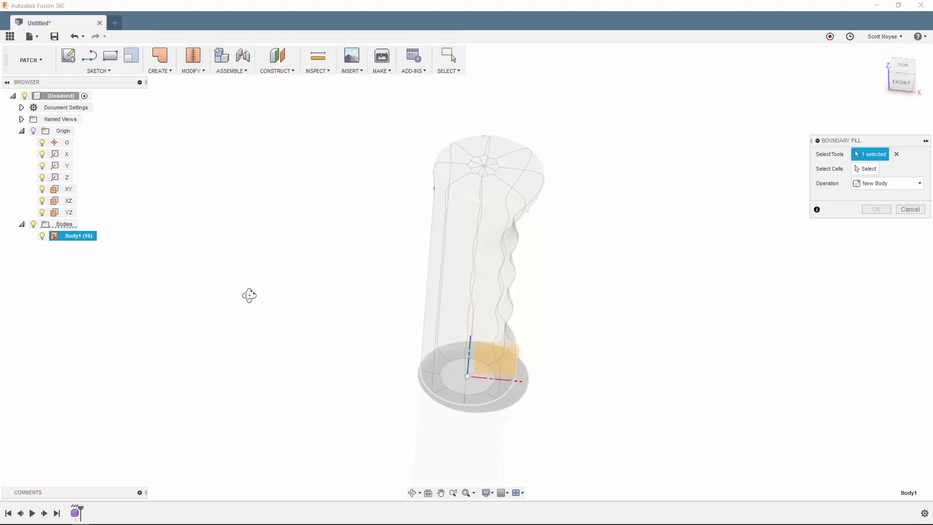
pyautogui.keyDown('shift'); pyautogui.moveTo(249, 295); pyautogui.dragTo(220, 295, button='middle'); pyautogui.keyUp('shift')
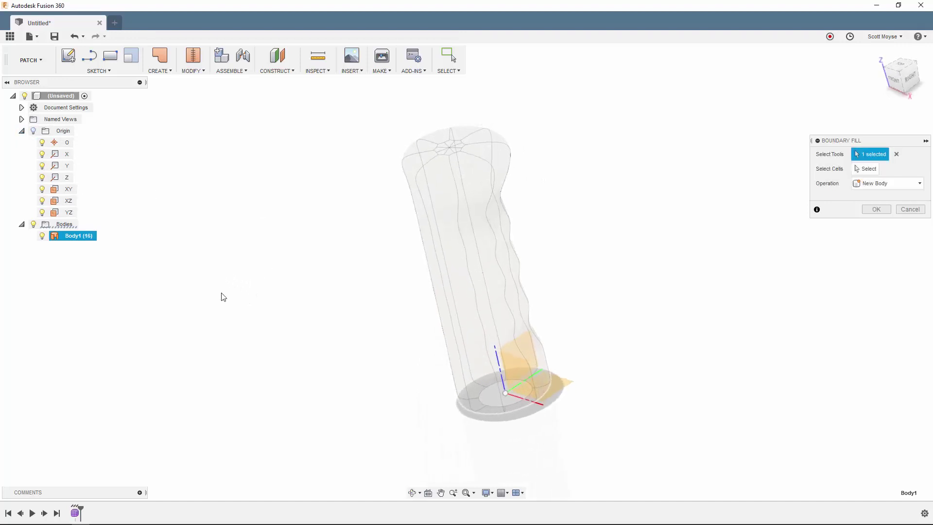
pyautogui.click(569, 386)
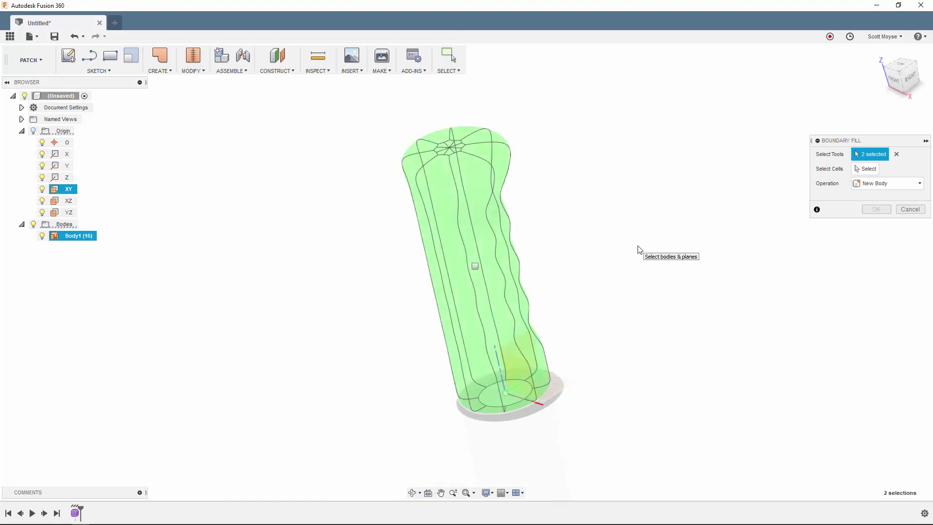
# Fill the enclosed handle cell as a New Body and inspect the resulting solid from both ends
pyautogui.click(872, 172)
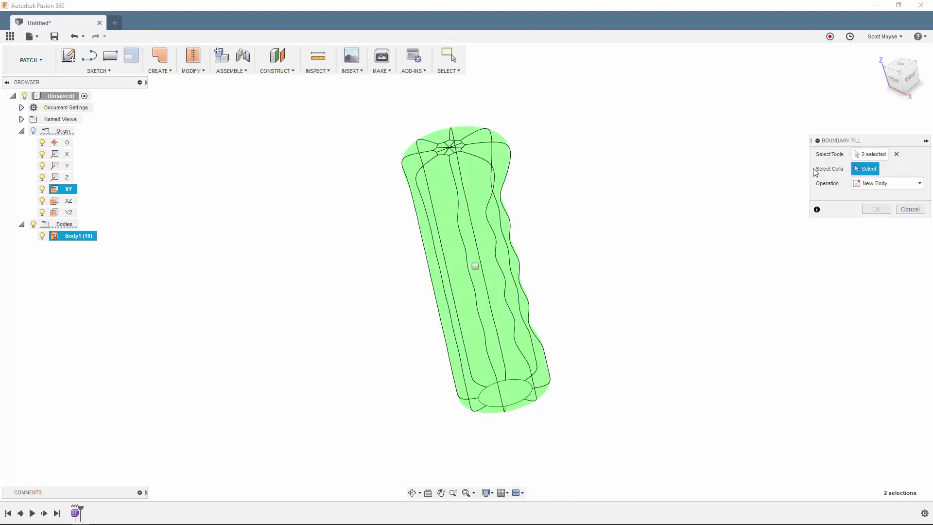
pyautogui.click(475, 266)
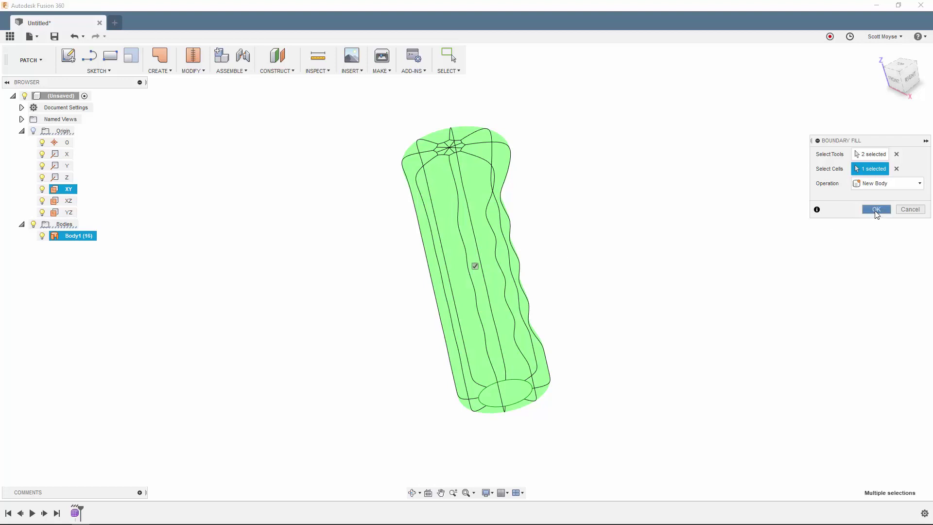
pyautogui.click(875, 210)
pyautogui.keyDown('shift'); pyautogui.moveTo(354, 324); pyautogui.dragTo(333, 322, button='middle'); pyautogui.keyUp('shift')
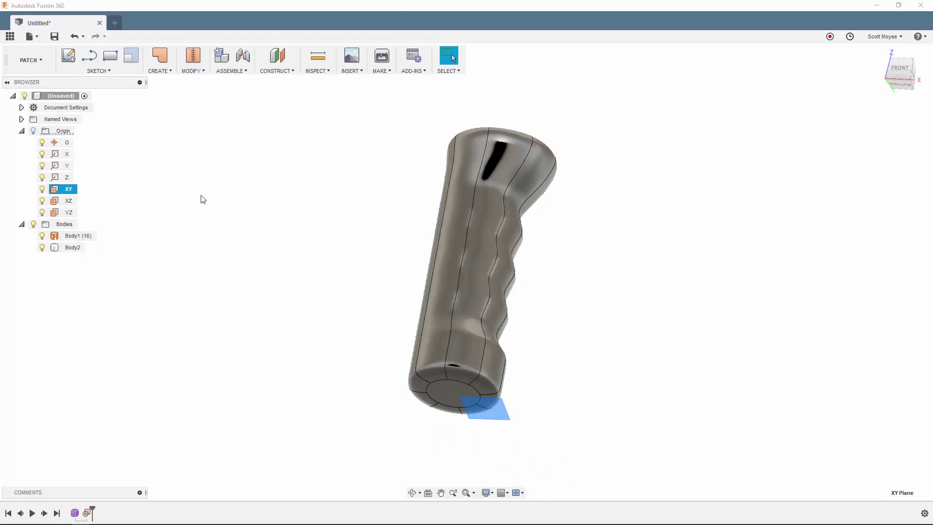
pyautogui.keyDown('shift'); pyautogui.moveTo(300, 167); pyautogui.dragTo(309, 214, button='middle'); pyautogui.keyUp('shift')
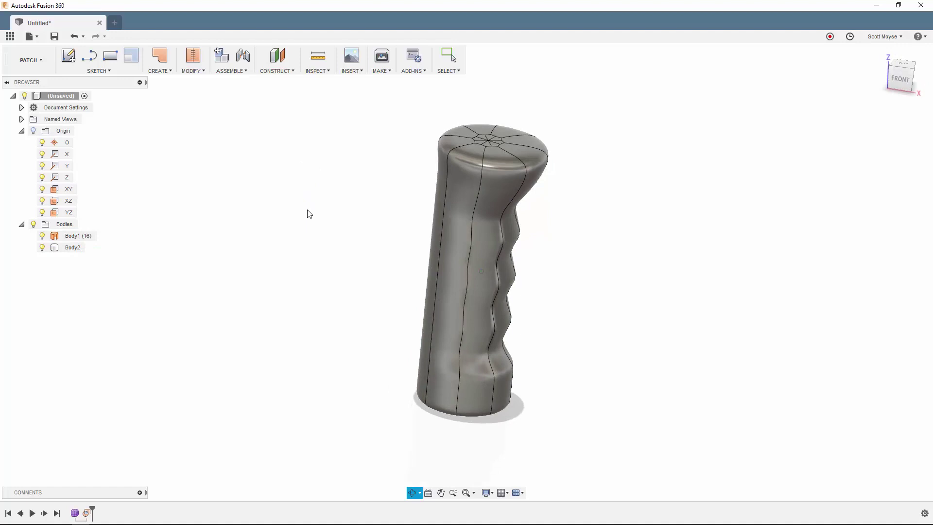
# Return to the Model workspace and create a sketch on the flat circular face at the handle's lower end
pyautogui.click(24, 66)
pyautogui.click(36, 86)
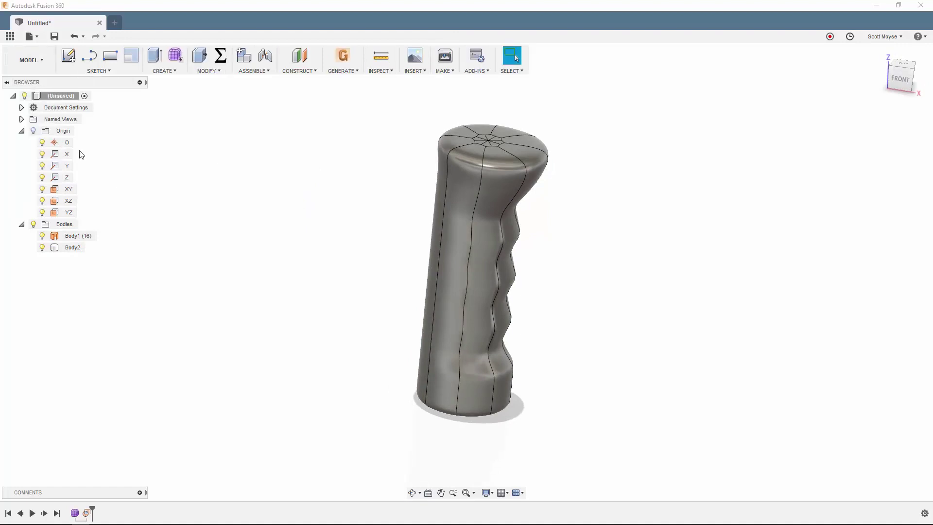
pyautogui.click(22, 131)
pyautogui.keyDown('shift'); pyautogui.moveTo(275, 258); pyautogui.dragTo(345, 229, button='middle'); pyautogui.keyUp('shift')
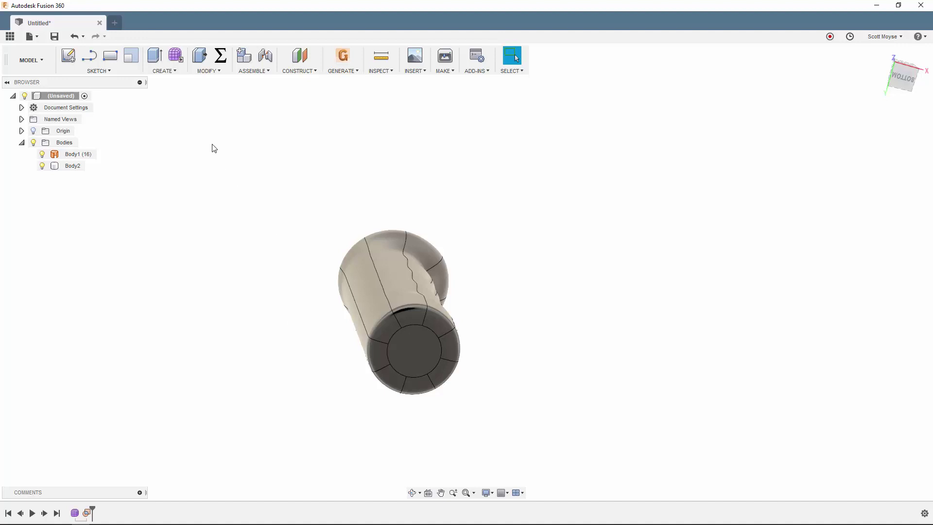
pyautogui.click(415, 356)
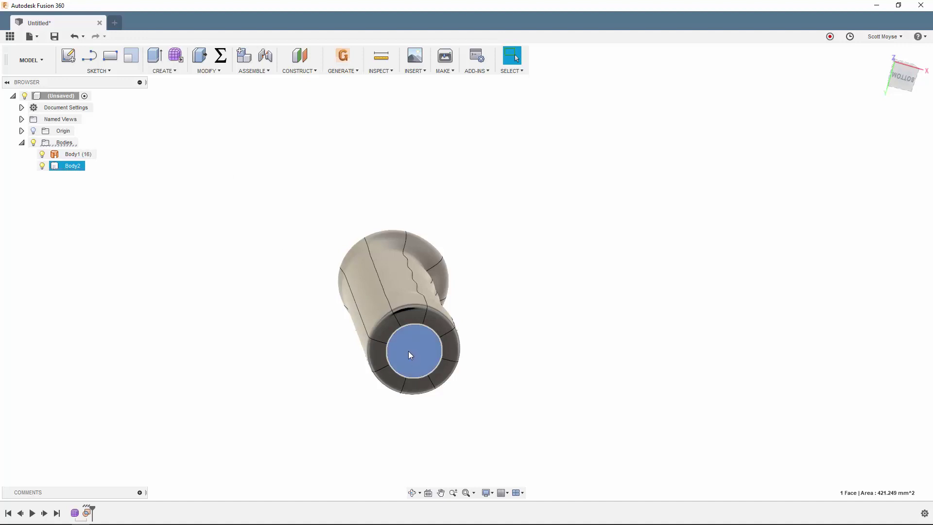
pyautogui.rightClick(407, 351)
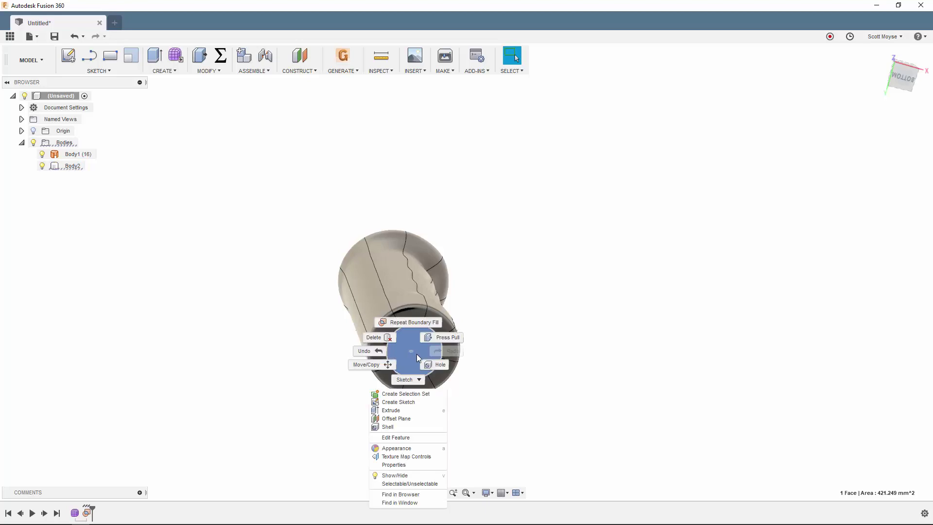
pyautogui.click(398, 402)
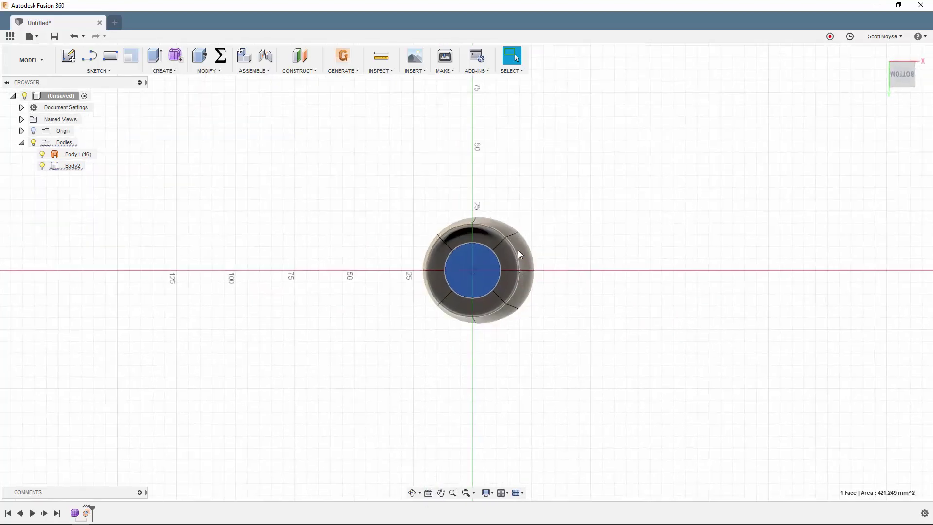
# Sketch a 12.2 mm diameter circle centred on the origin of the handle's lower face
pyautogui.moveTo(576, 315); pyautogui.dragTo(525, 333, button='middle')
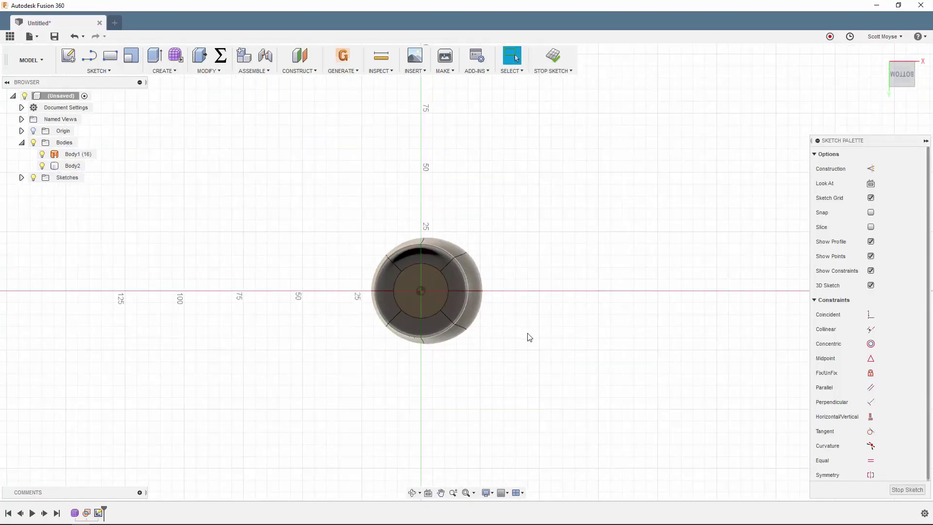
pyautogui.press('c')
pyautogui.scroll(1, 444, 299)
pyautogui.scroll(3, 443, 302)
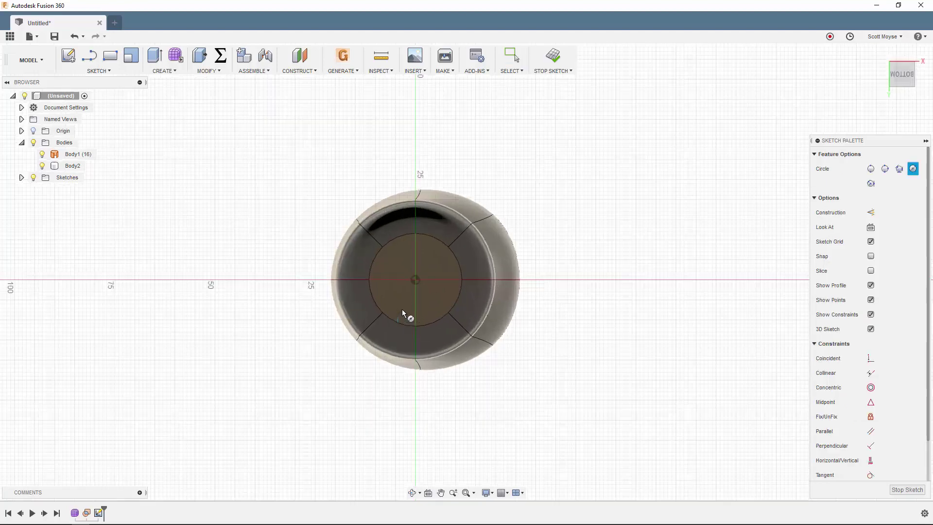
pyautogui.click(419, 273)
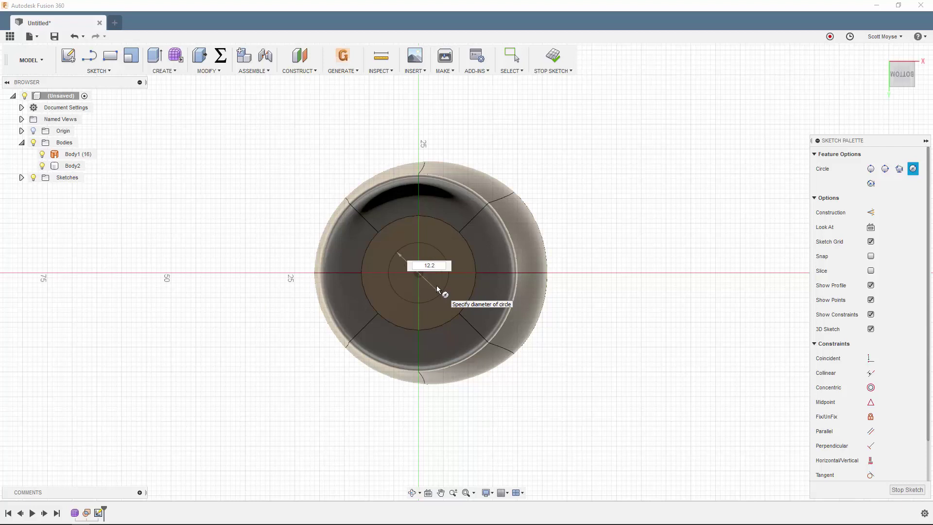
pyautogui.press('Return')
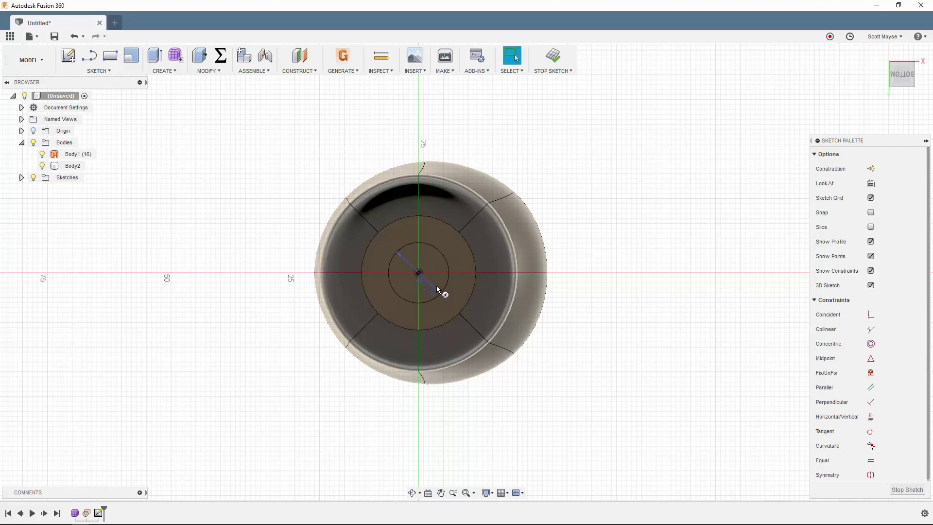
# Extrude the circle profile -20 mm into the handle as a cut
pyautogui.press('e')
pyautogui.click(438, 265)
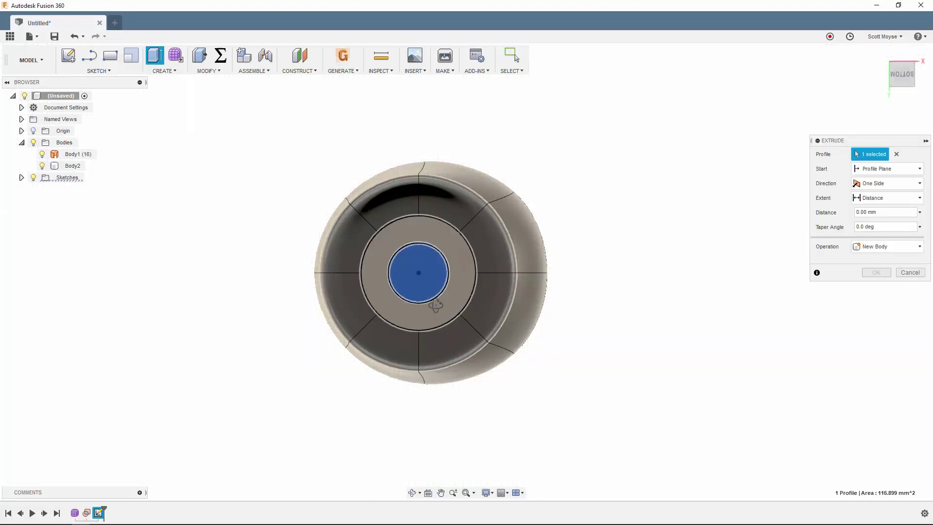
pyautogui.keyDown('shift'); pyautogui.moveTo(439, 269); pyautogui.dragTo(637, 364, button='middle'); pyautogui.keyUp('shift')
pyautogui.moveTo(476, 204); pyautogui.dragTo(456, 264)
pyautogui.write('-20')
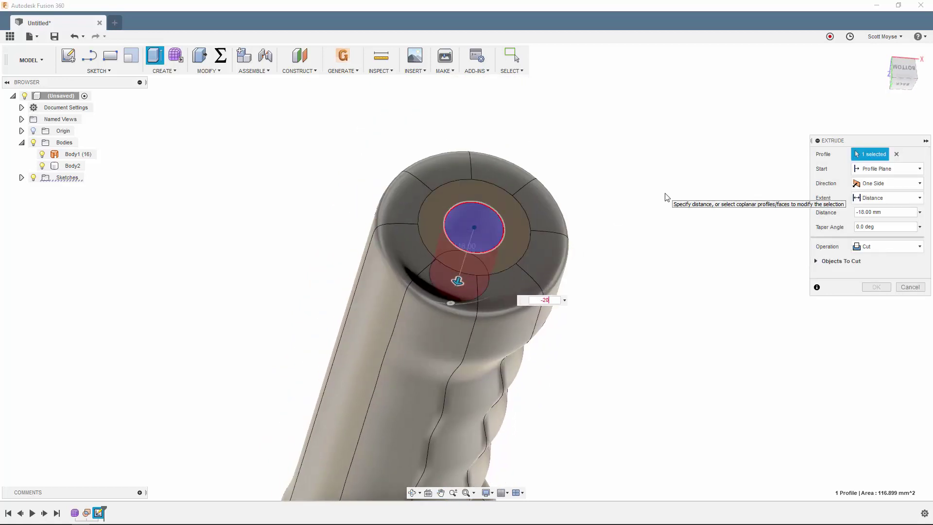
pyautogui.press('Return')
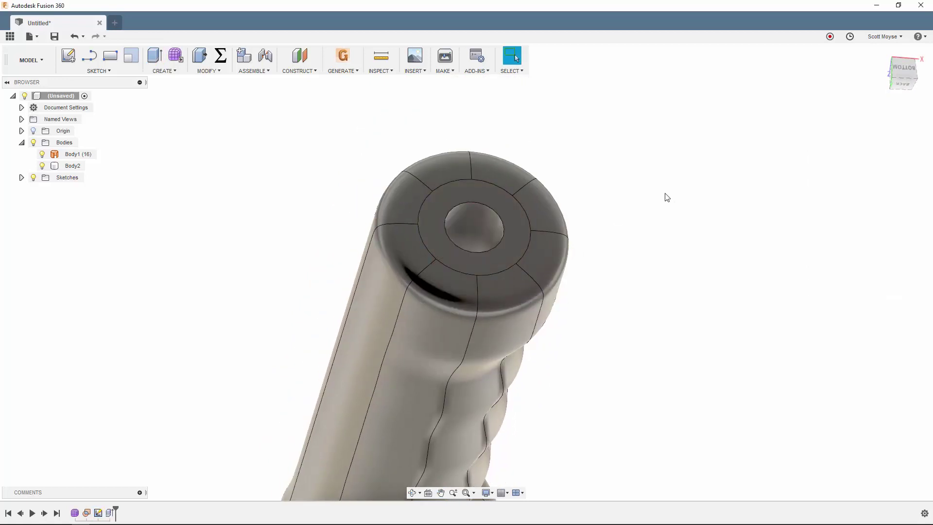
# Start a Hole on the floor of the circular recess and place it at the recess centre
pyautogui.keyDown('shift'); pyautogui.moveTo(664, 197); pyautogui.dragTo(655, 222, button='middle'); pyautogui.keyUp('shift')
pyautogui.moveTo(657, 169); pyautogui.dragTo(654, 215, button='middle')
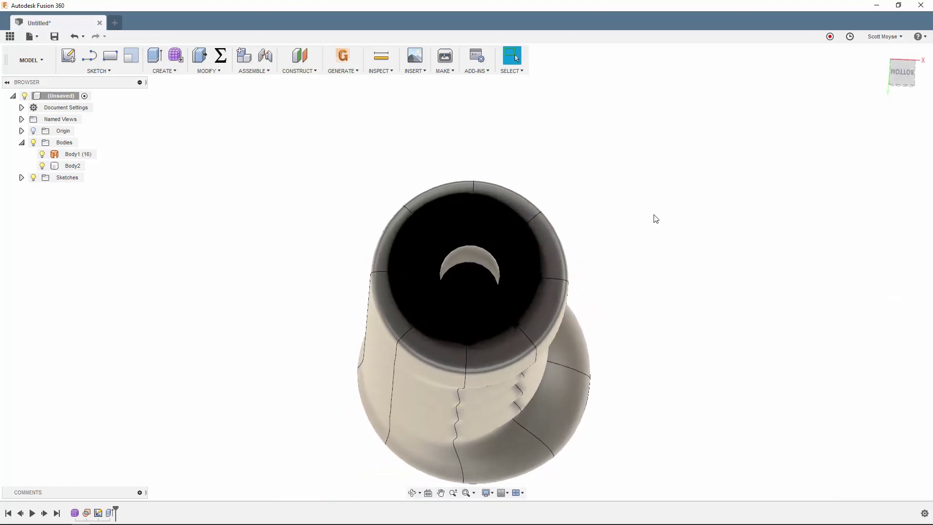
pyautogui.press('h')
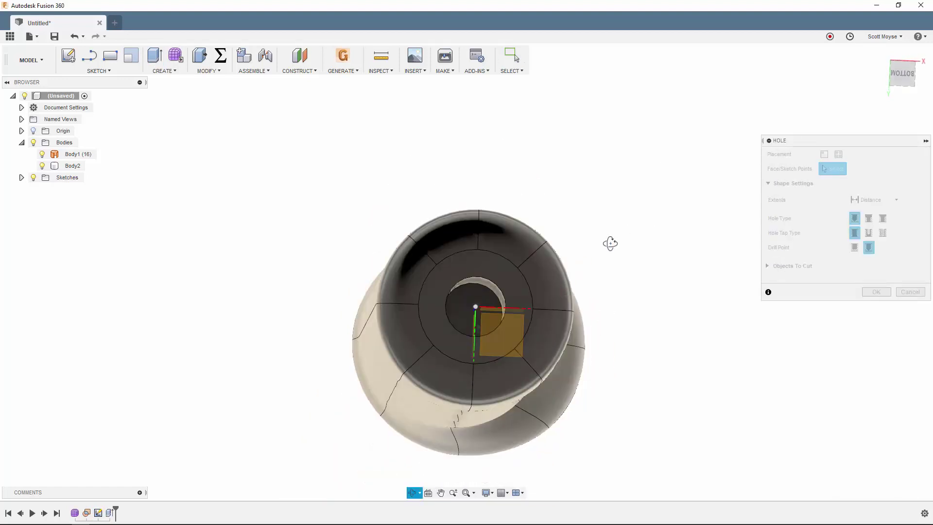
pyautogui.click(461, 313)
pyautogui.moveTo(461, 313)
pyautogui.mouseDown()
pyautogui.moveTo(438, 339)
pyautogui.moveTo(432, 330)
pyautogui.moveTo(464, 317)
pyautogui.mouseUp()
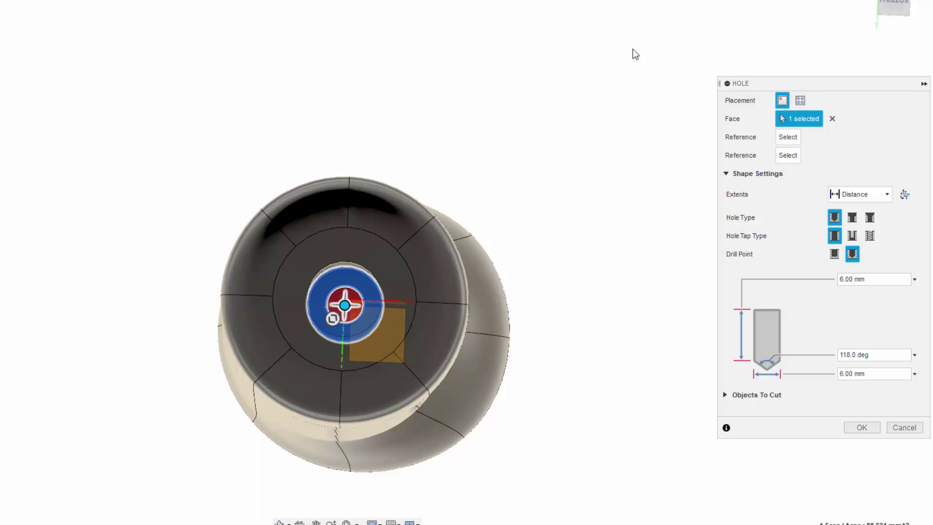
# Make the hole tapped with an ISO Metric profile thread, size 10.0 mm and designation M10x1.25
pyautogui.click(869, 236)
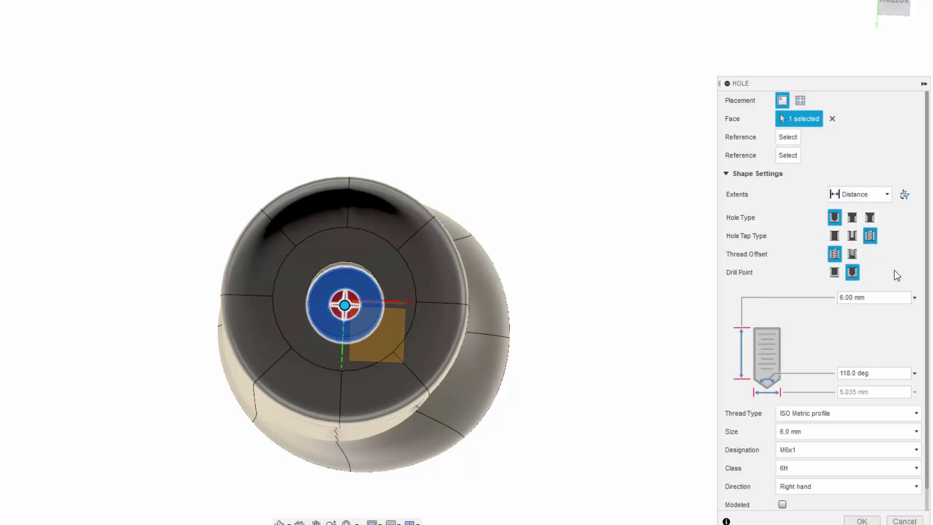
pyautogui.moveTo(830, 86); pyautogui.dragTo(749, 1)
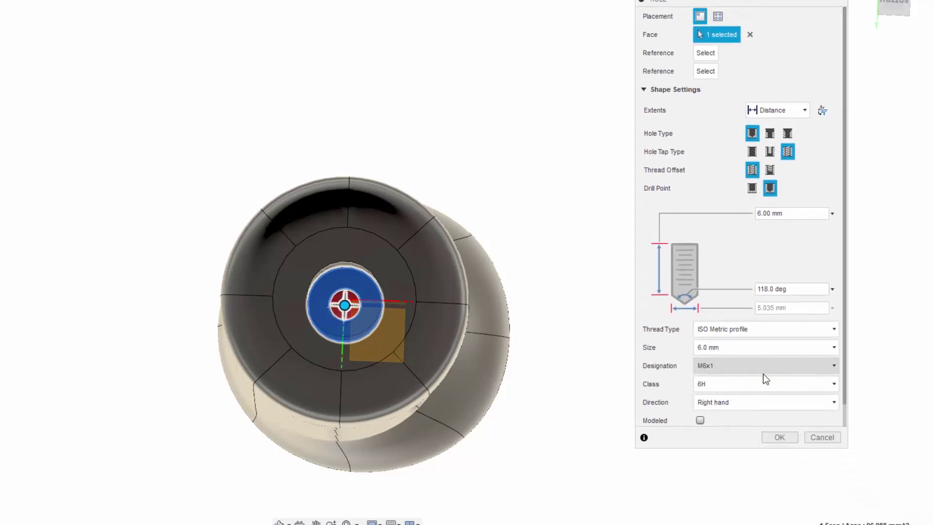
pyautogui.click(808, 343)
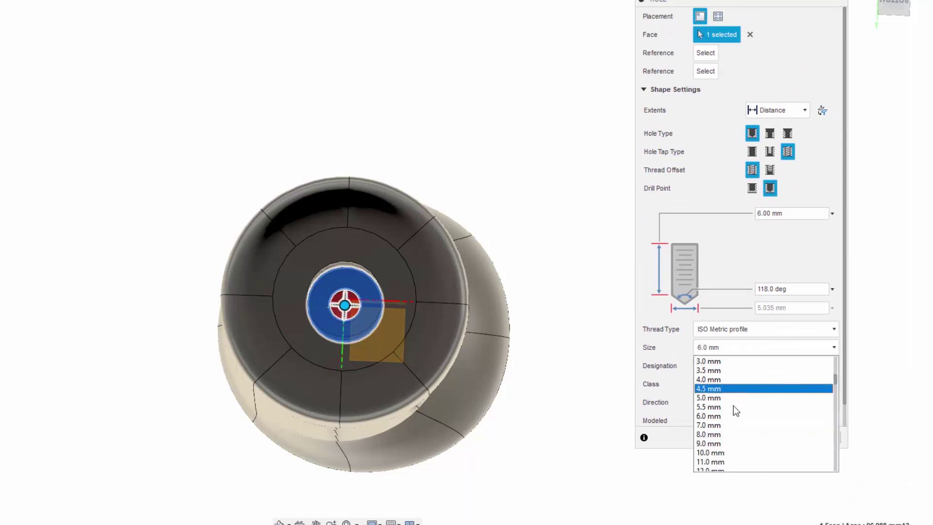
pyautogui.click(717, 453)
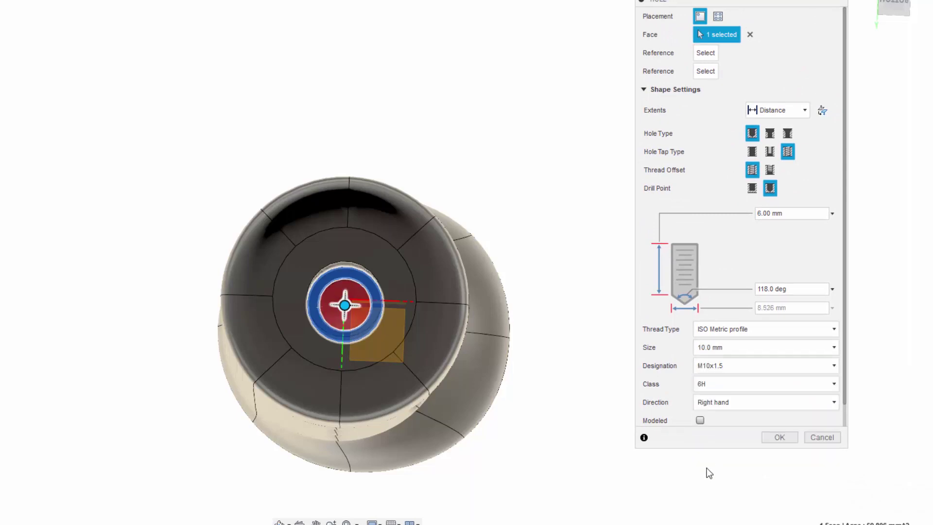
pyautogui.click(709, 368)
pyautogui.click(737, 395)
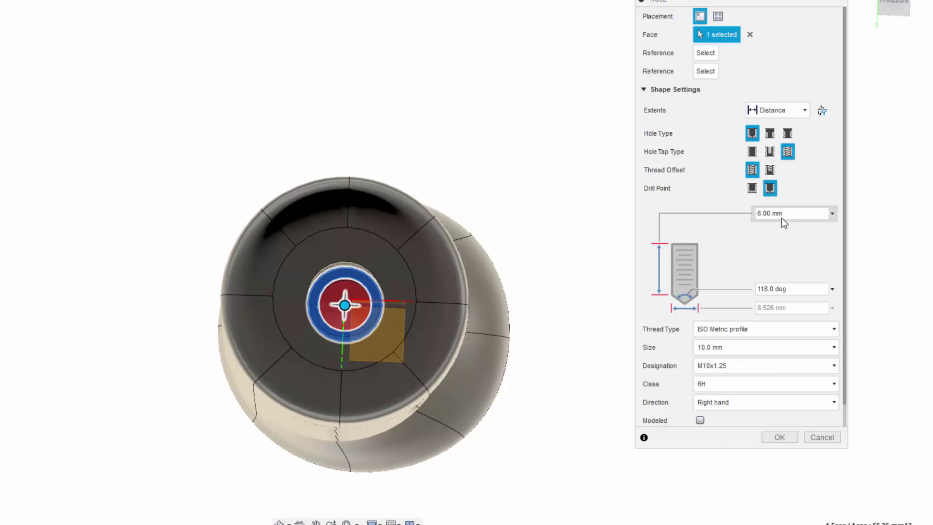
# Set the tapped hole's depth to 32 mm and create it
pyautogui.hotkey('ctrl', 'a')
pyautogui.write('32')
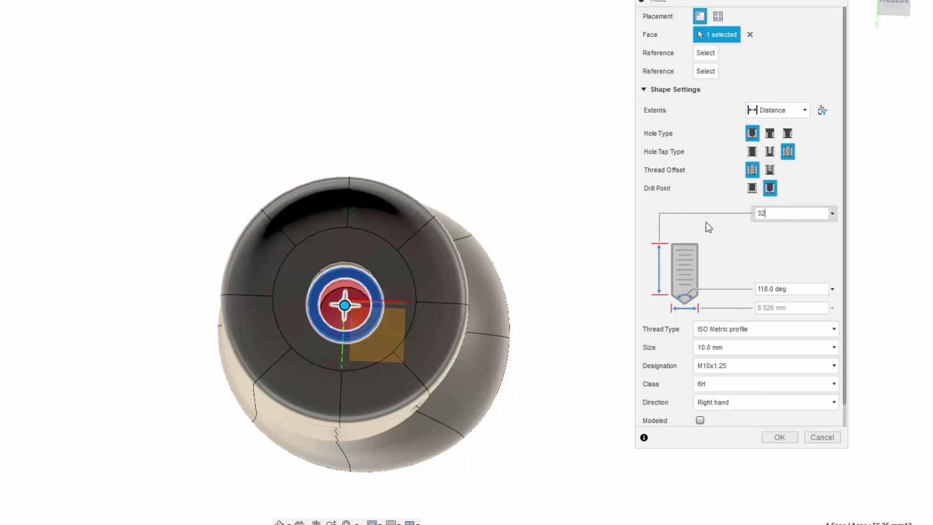
pyautogui.click(778, 437)
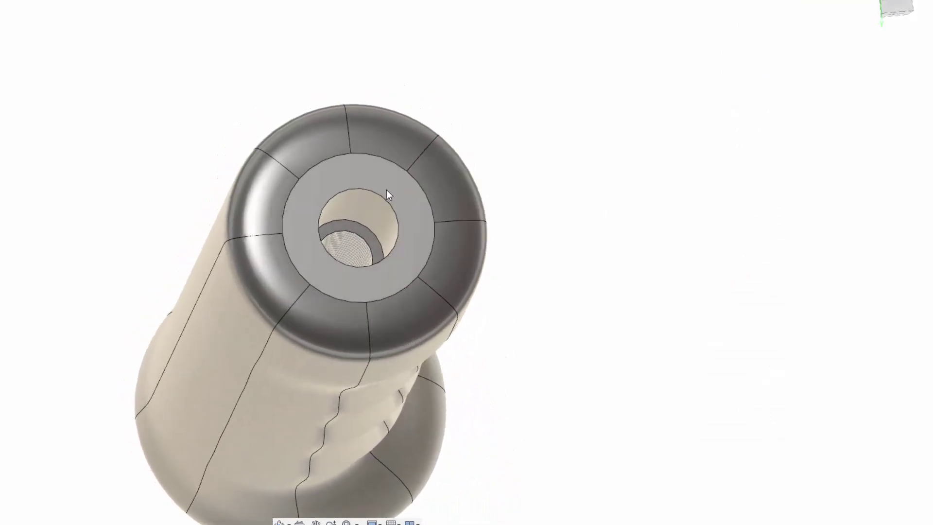
# Chamfer the circular mouth edge of the recess in the handle's end face with an equal distance of 1 mm
pyautogui.click(376, 193)
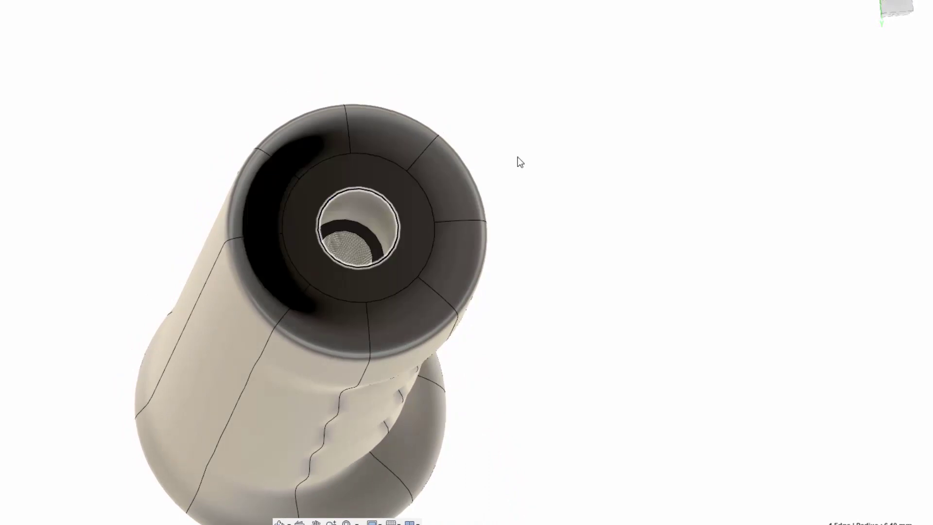
pyautogui.rightClick(587, 113)
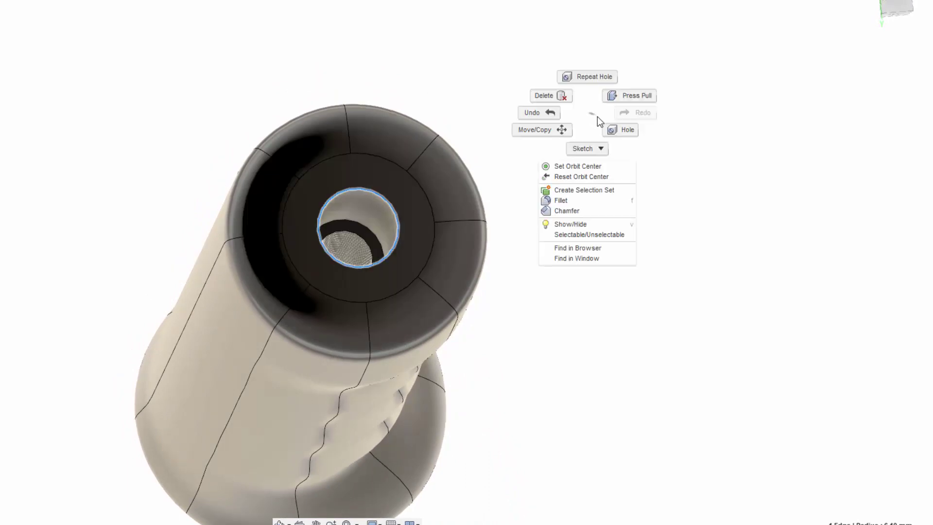
pyautogui.click(579, 213)
pyautogui.write('1')
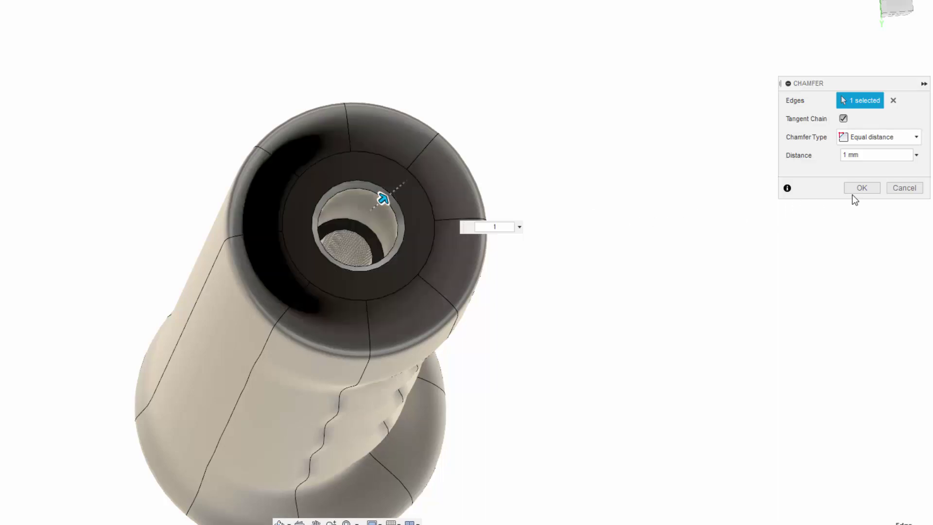
pyautogui.click(854, 189)
# Reopen the handle's original T-spline form for editing and view it from the front
pyautogui.keyDown('shift'); pyautogui.moveTo(719, 103); pyautogui.dragTo(332, 176, button='middle'); pyautogui.keyUp('shift')
pyautogui.scroll(-2, 619, 168)
pyautogui.scroll(-2, 619, 168)
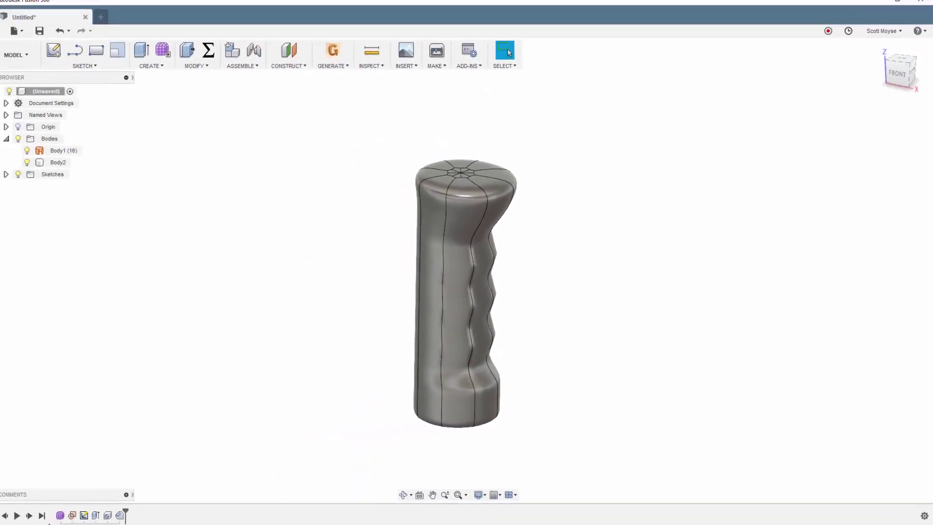
pyautogui.doubleClick(60, 515)
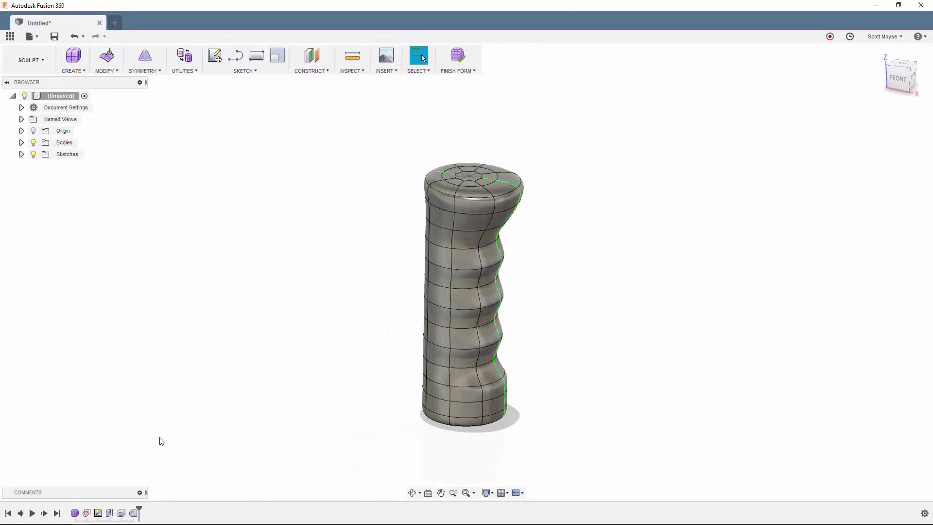
pyautogui.click(897, 78)
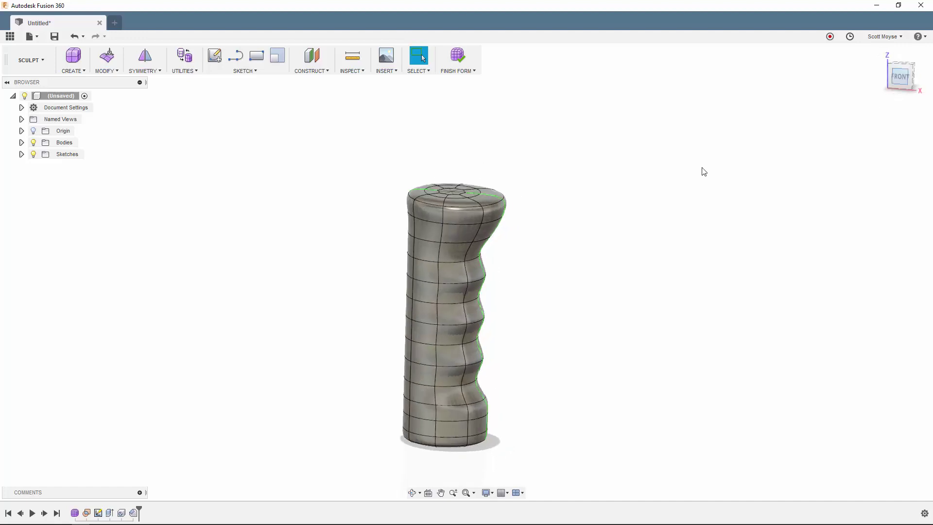
# Use Edit Form to move the T-spline face at the tip of the handle's flared upper lip -3.5 mm along X
pyautogui.click(470, 239)
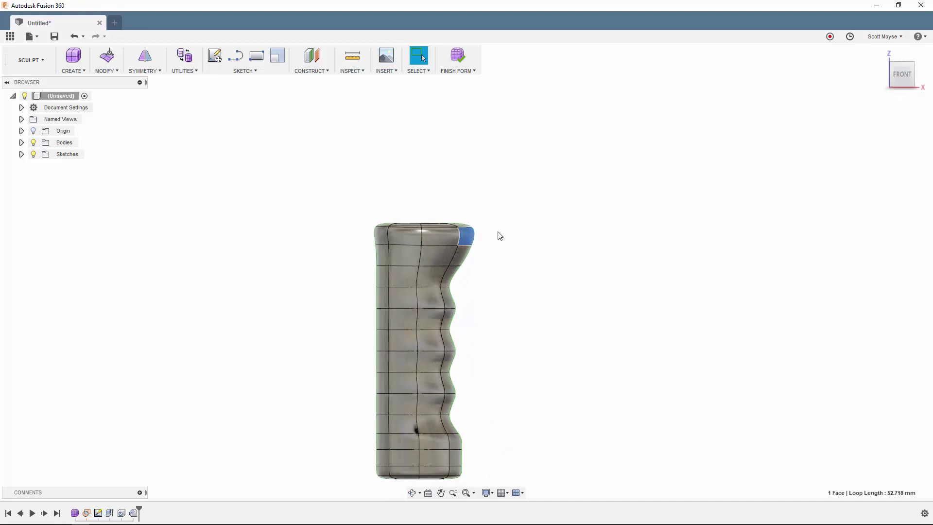
pyautogui.rightClick(498, 234)
pyautogui.click(525, 224)
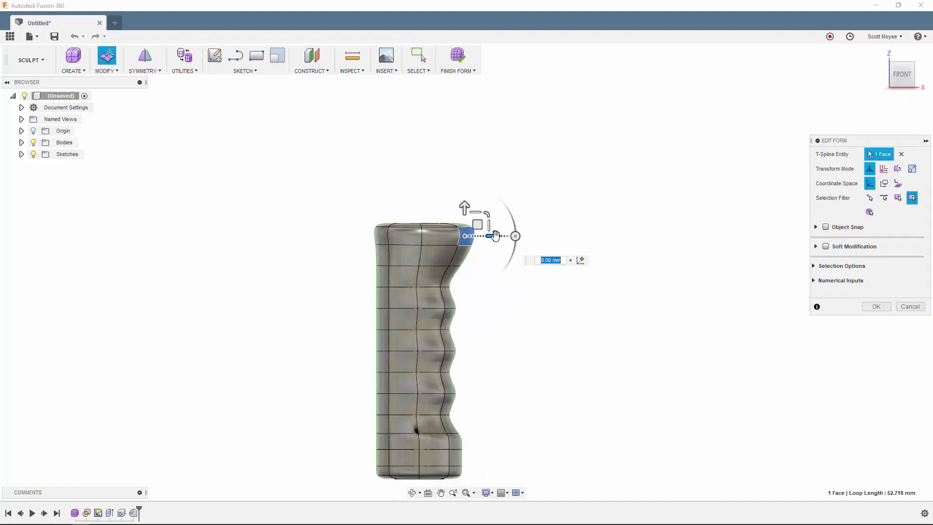
pyautogui.keyDown('shift'); pyautogui.moveTo(505, 255); pyautogui.dragTo(503, 298, button='middle'); pyautogui.keyUp('shift')
pyautogui.moveTo(491, 283); pyautogui.dragTo(487, 282)
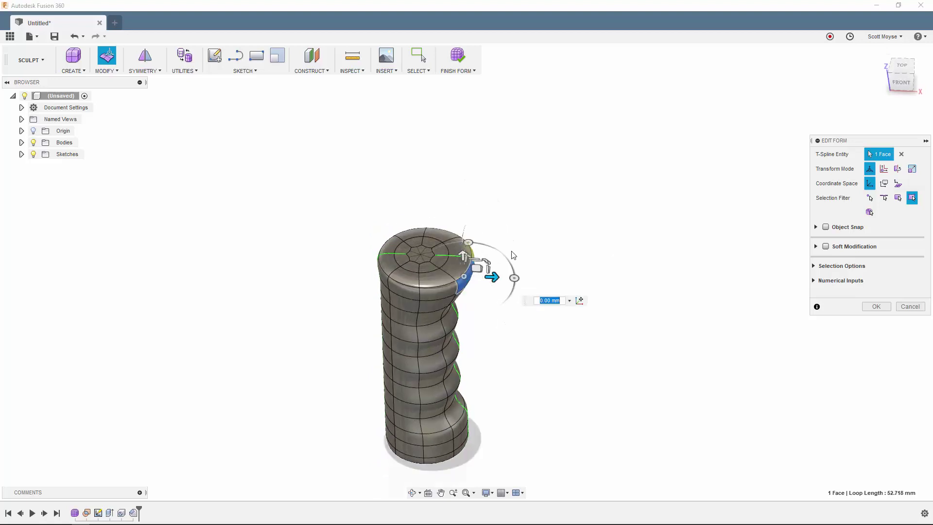
pyautogui.write('-3.5')
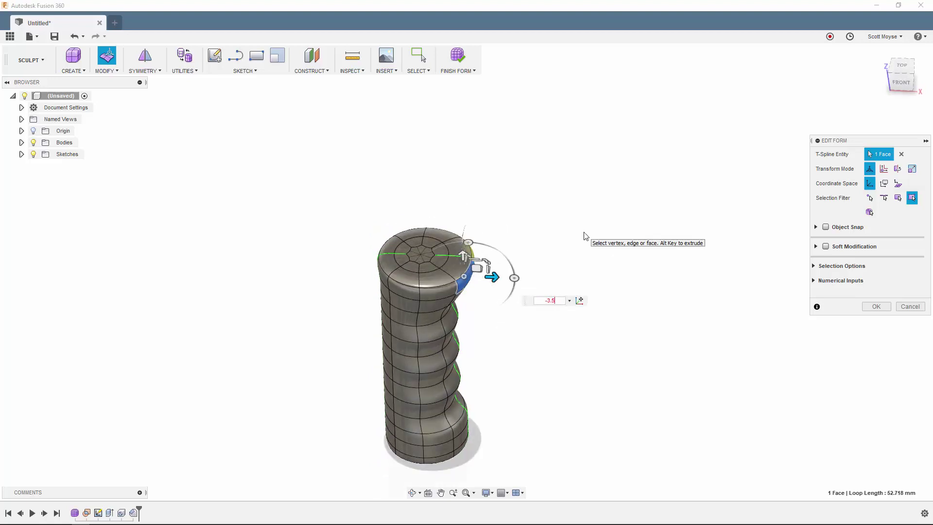
pyautogui.click(490, 266)
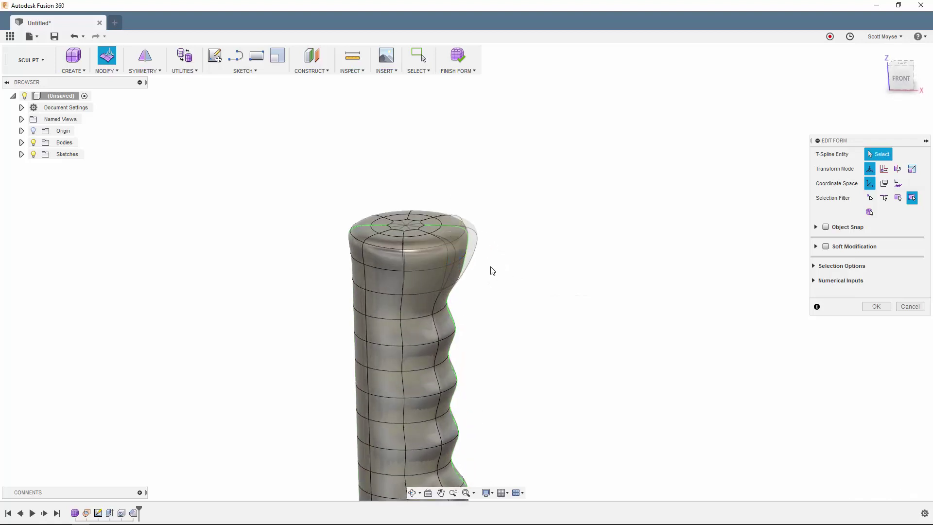
# Move the neighbouring face on the upper lip -1 mm along its normal in local coordinate space and finish the form
pyautogui.click(422, 260)
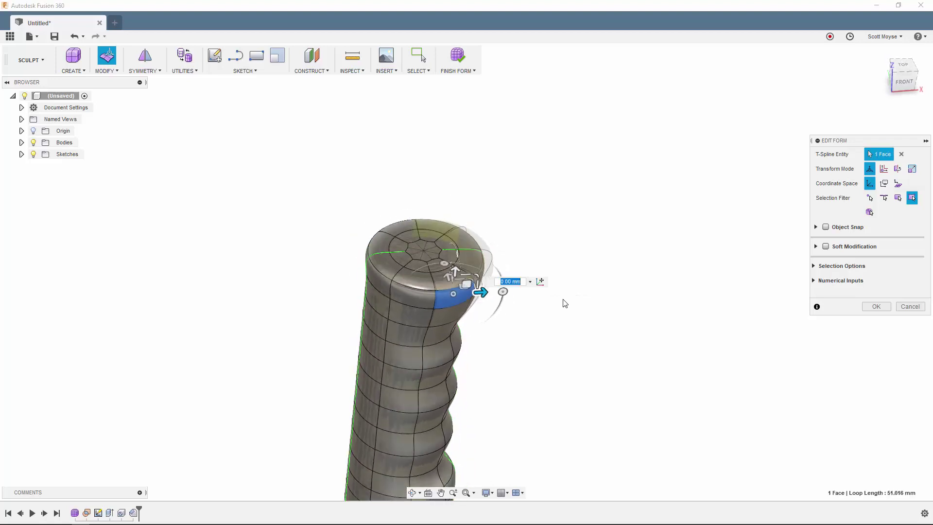
pyautogui.click(900, 183)
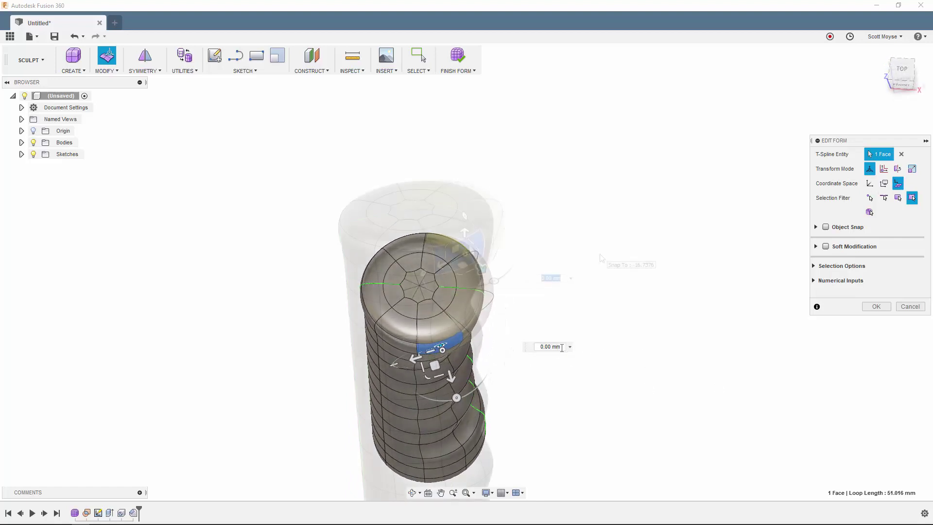
pyautogui.write('-1')
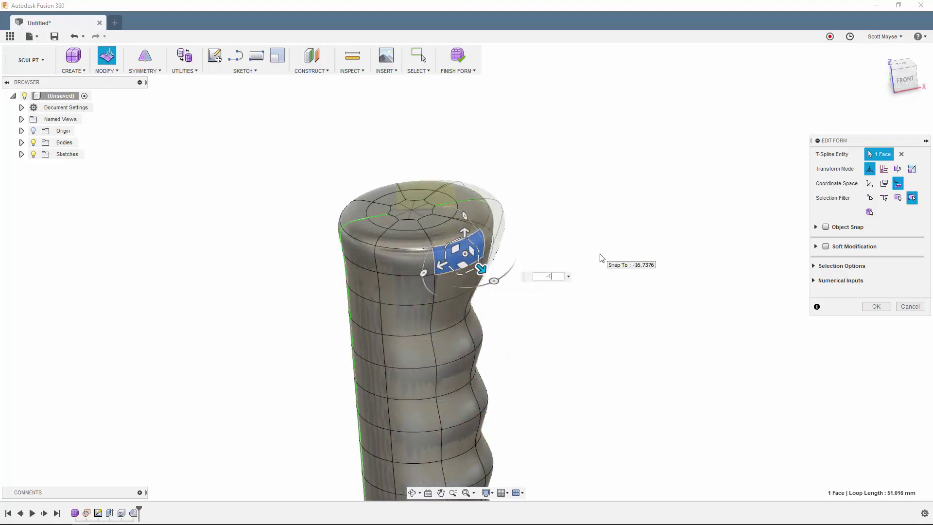
pyautogui.press('Return')
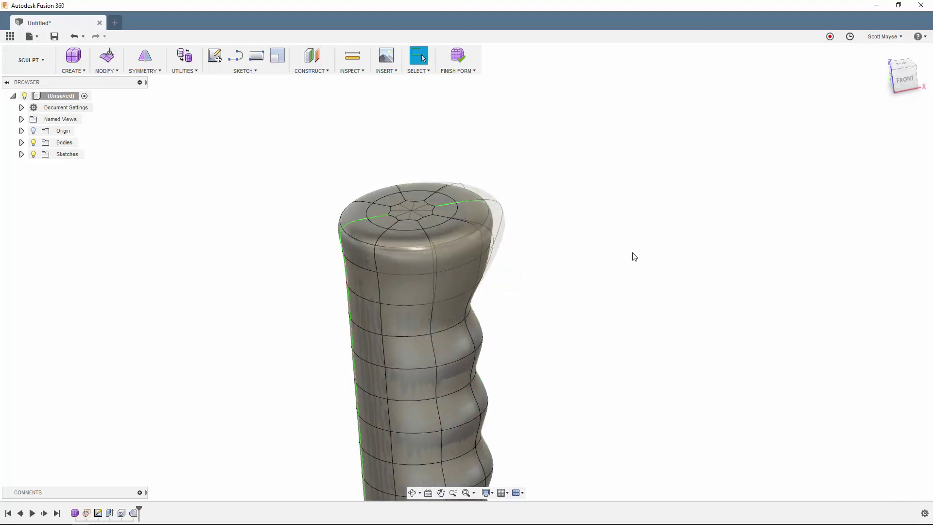
pyautogui.click(457, 57)
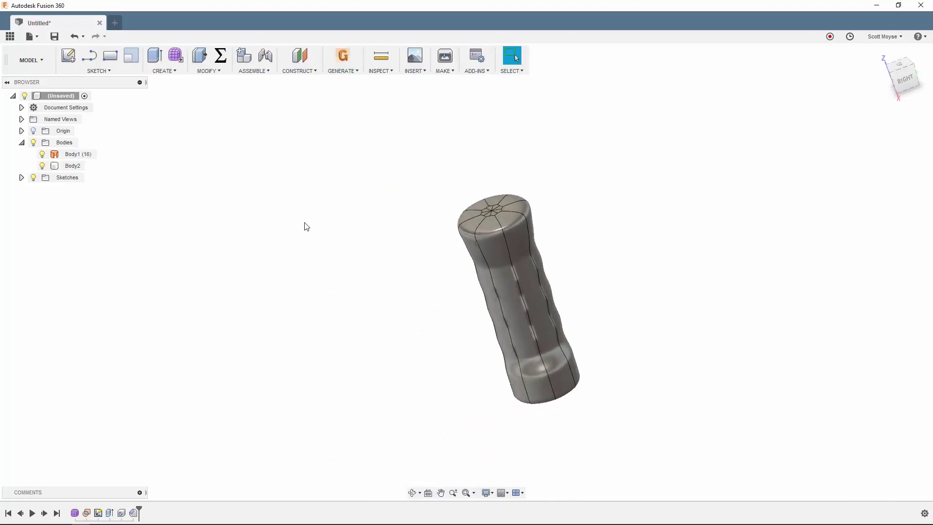